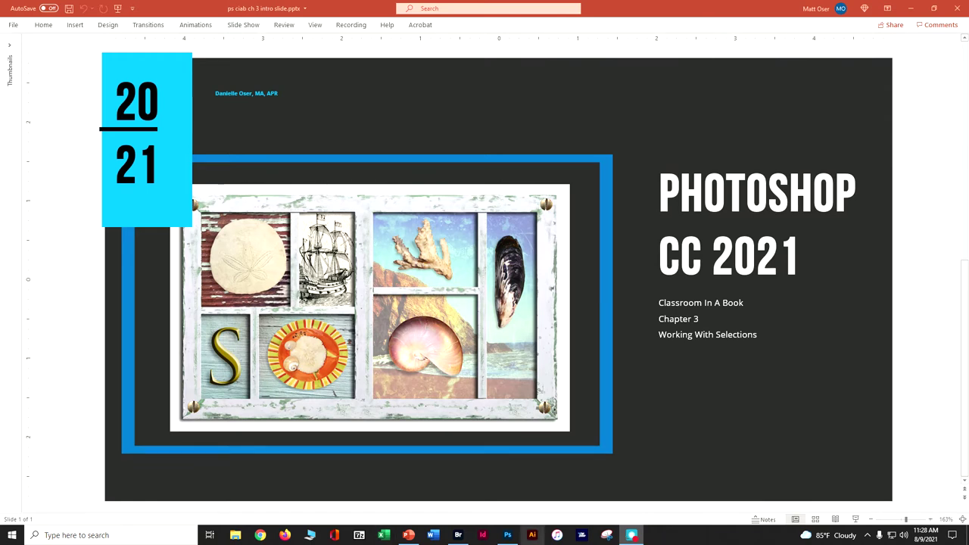
Look over the Lesson03 start and end files in Adobe Bridge, and switch to Photoshop.
{"action": "left_click", "coordinate": [458, 536]}
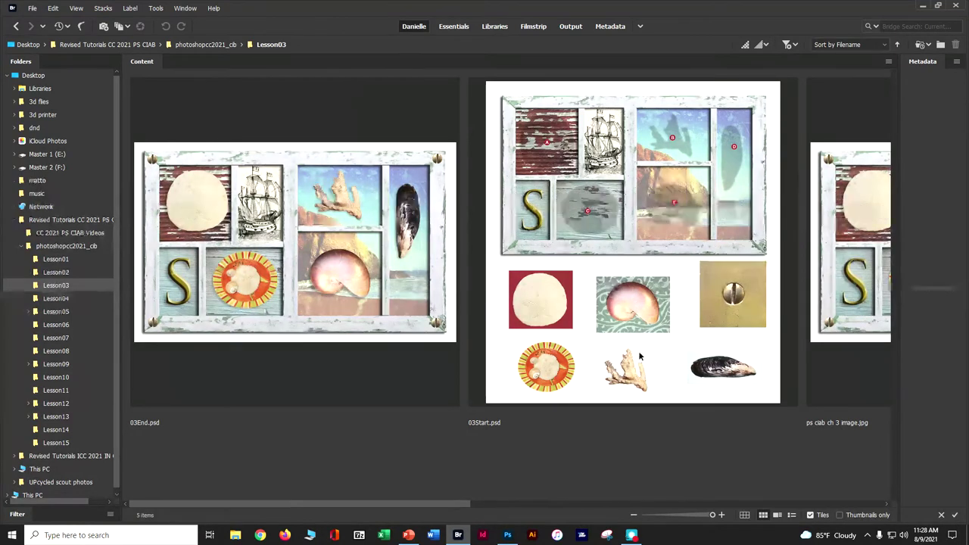
{"action": "mouse_move", "coordinate": [505, 535]}
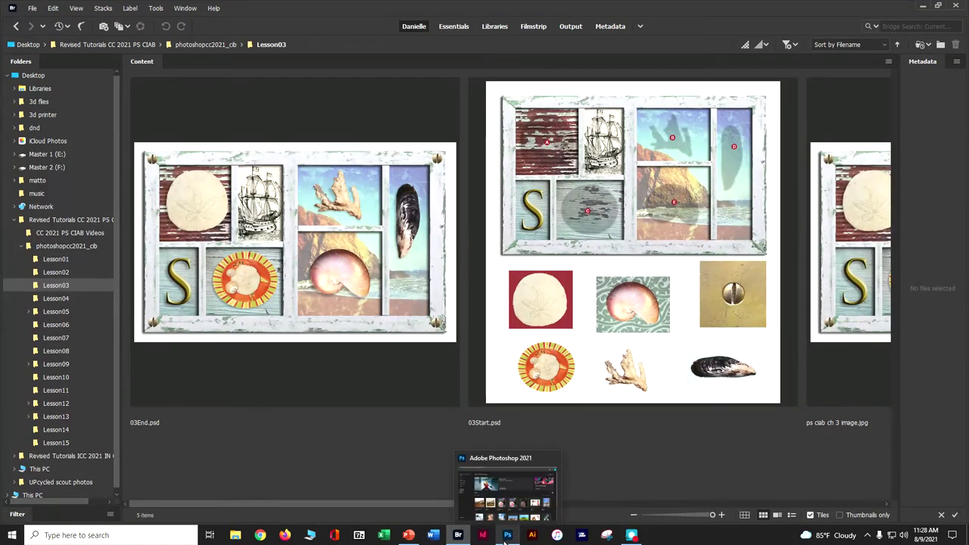
{"action": "left_click", "coordinate": [506, 535]}
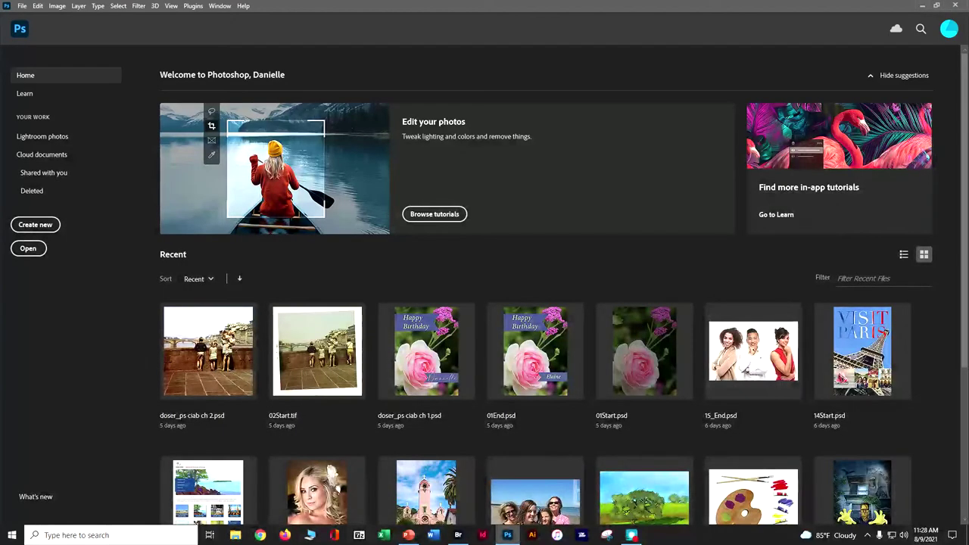
Open 03Start.psd from the Lesson03 folder of photoshopcc2021_cib.
{"action": "left_click", "coordinate": [21, 6]}
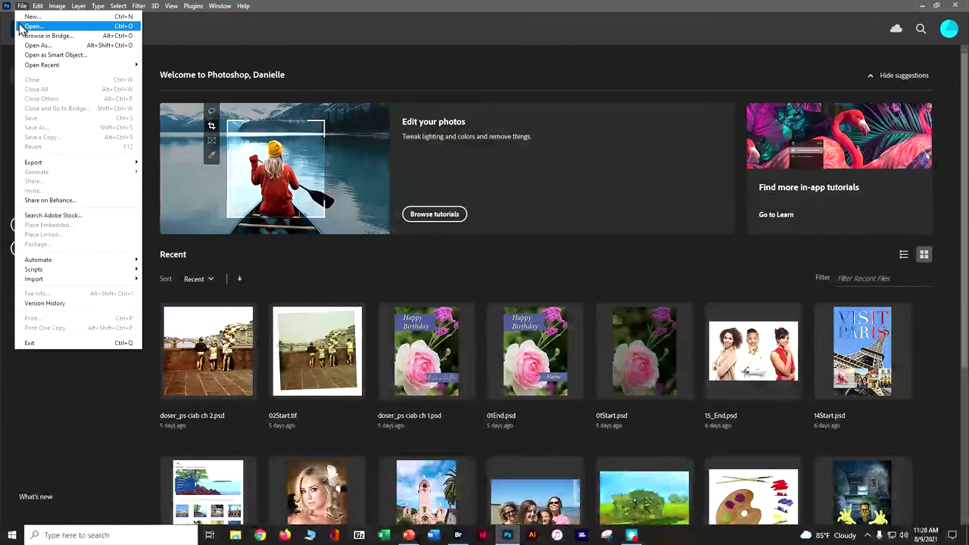
{"action": "left_click", "coordinate": [20, 27]}
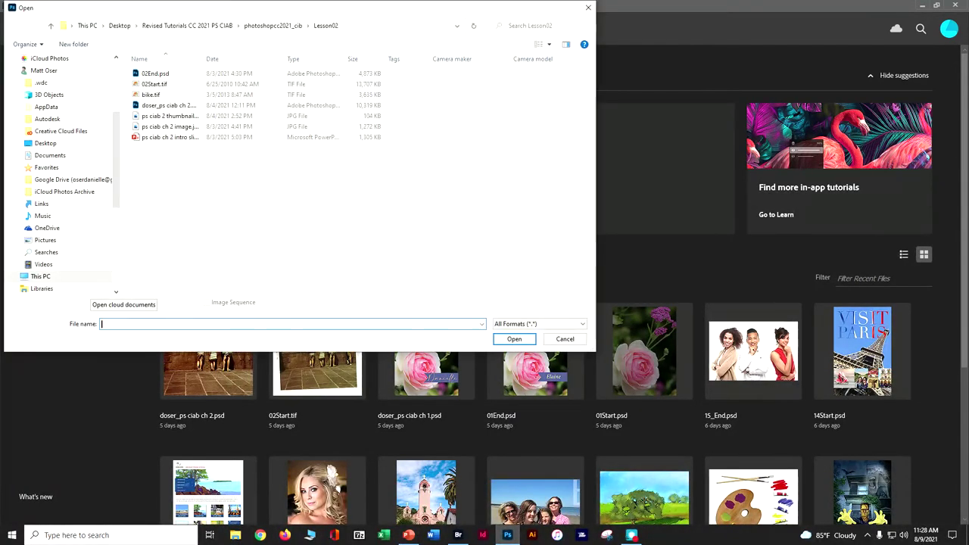
{"action": "left_click", "coordinate": [274, 25]}
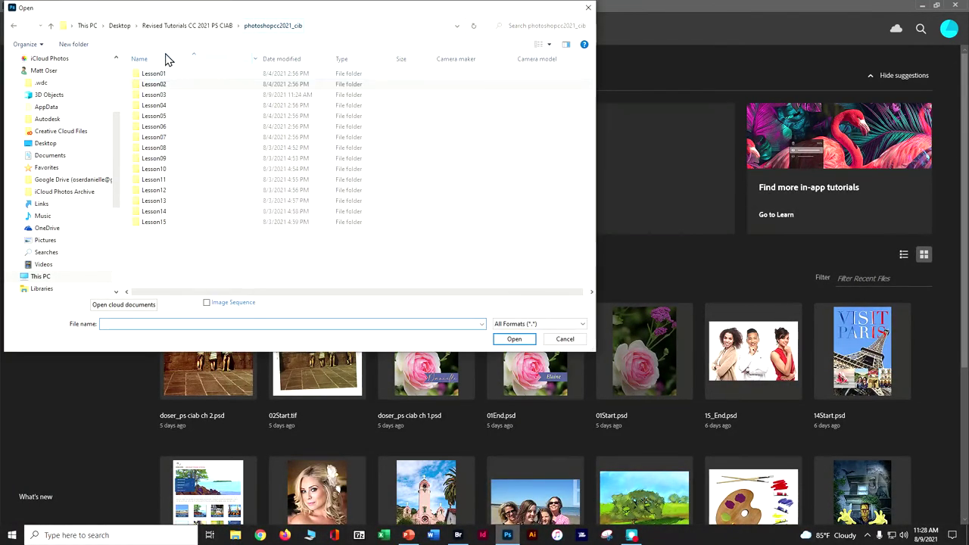
{"action": "double_click", "coordinate": [159, 95]}
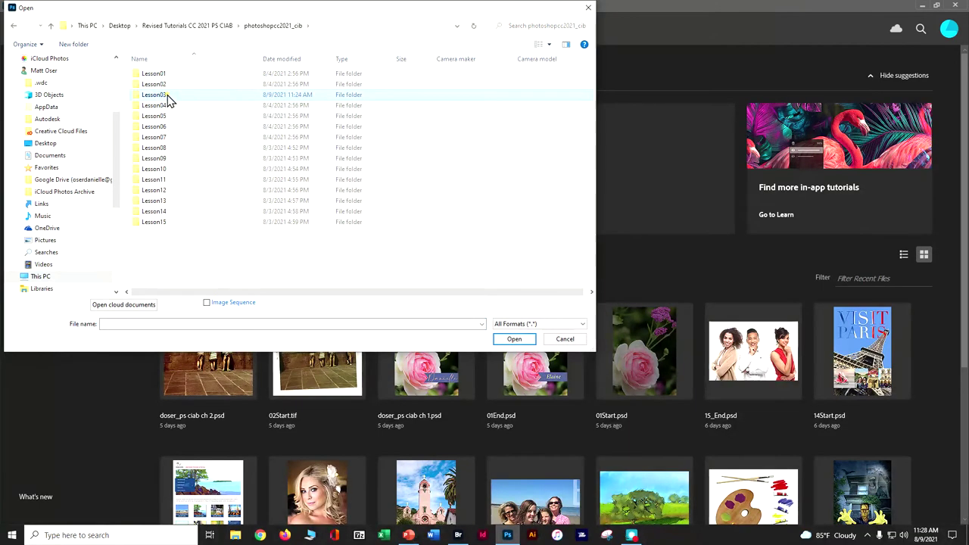
{"action": "left_click", "coordinate": [160, 84]}
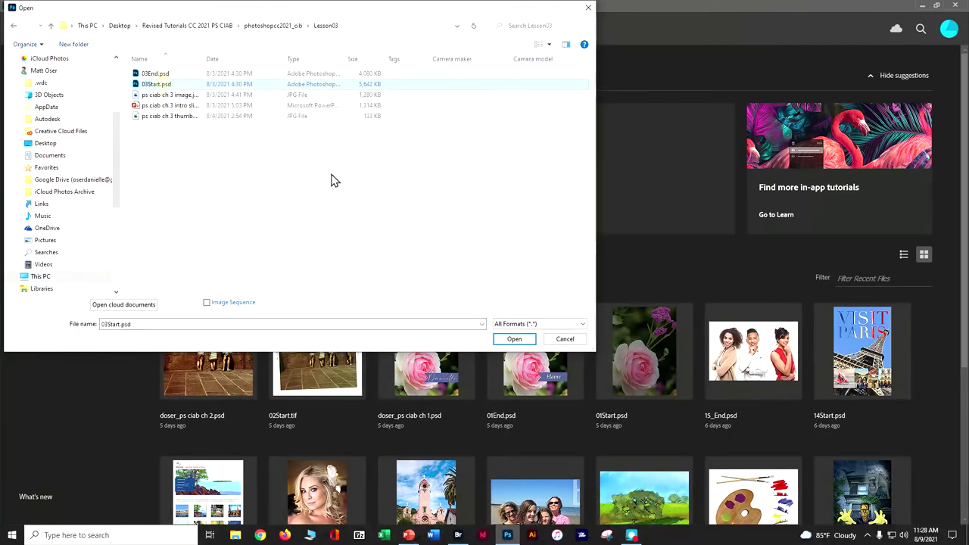
{"action": "left_click", "coordinate": [515, 340]}
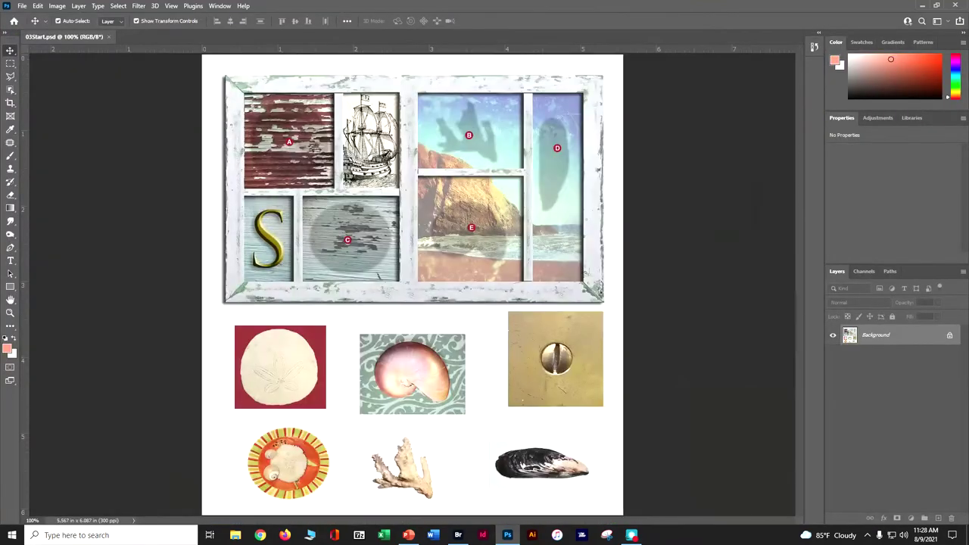
Save the document in Photoshop format under a new name made of the author's name followed by "_ps ciab ch 3".
{"action": "left_click", "coordinate": [22, 6]}
{"action": "left_click", "coordinate": [51, 129]}
{"action": "type", "text": "0oser_ps c"}
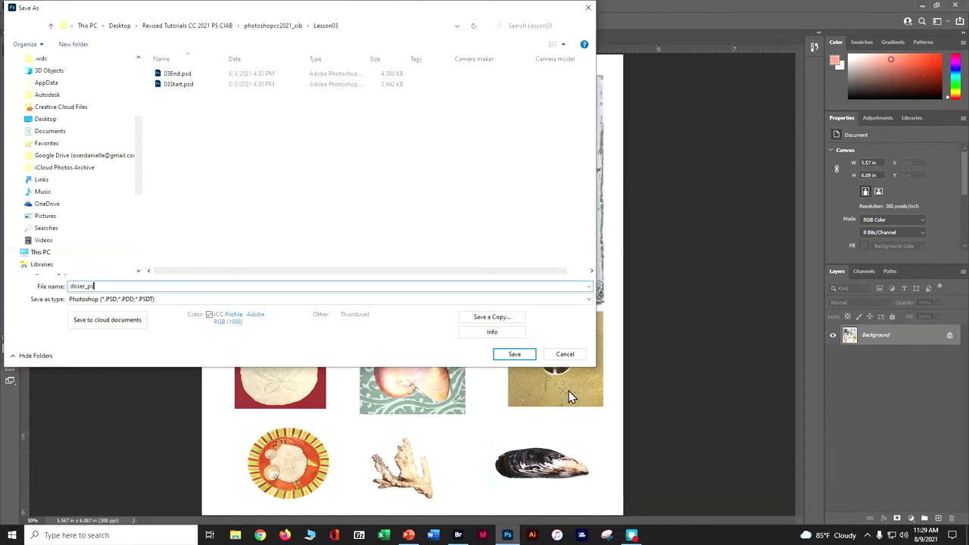
{"action": "type", "text": "iab ch 3"}
{"action": "left_click", "coordinate": [514, 354]}
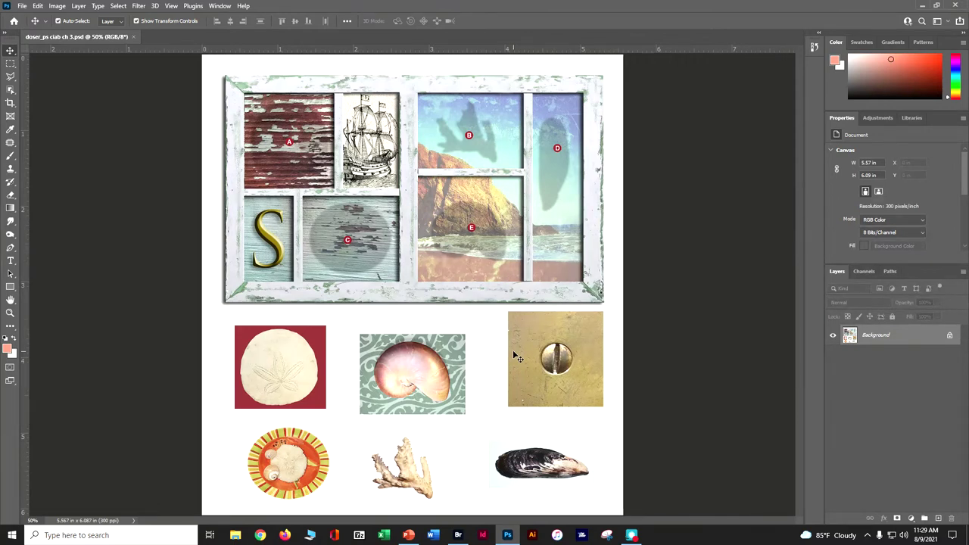
Reset the Essentials workspace to its default layout.
{"action": "left_click", "coordinate": [11, 313]}
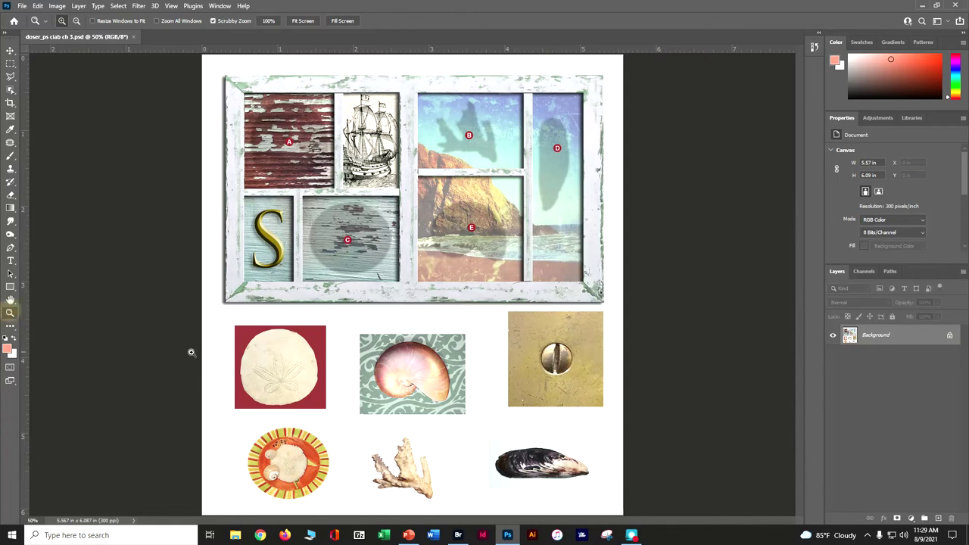
{"action": "left_click", "coordinate": [272, 367]}
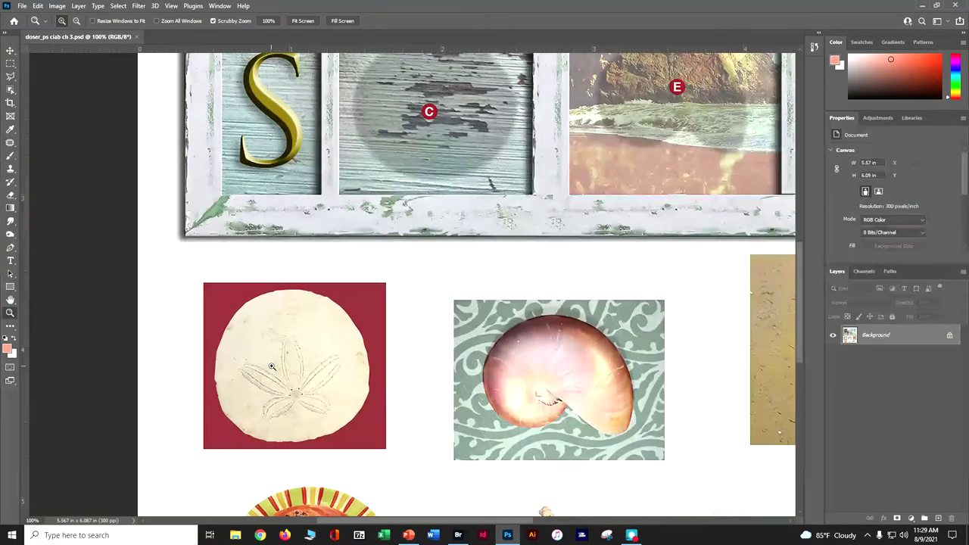
{"action": "left_click", "coordinate": [271, 366]}
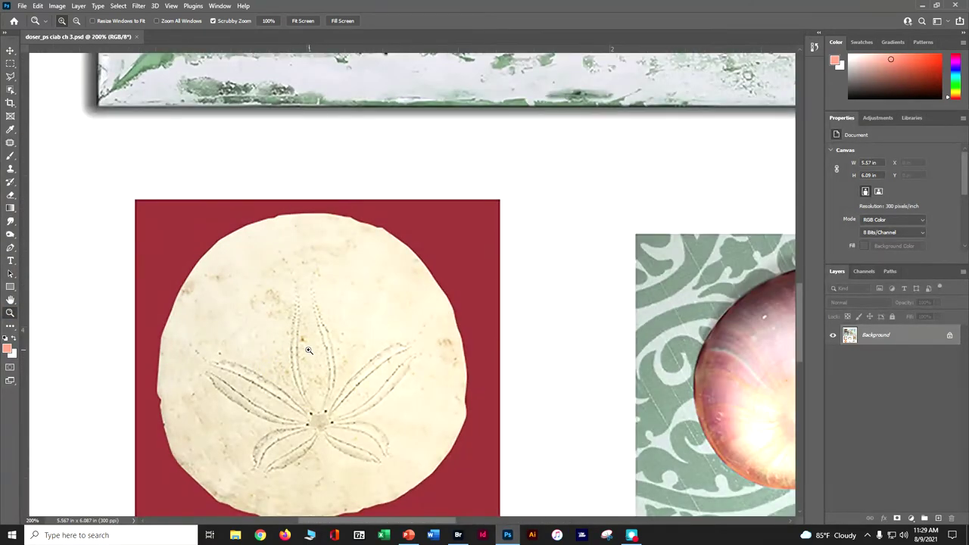
{"action": "left_click", "coordinate": [219, 6]}
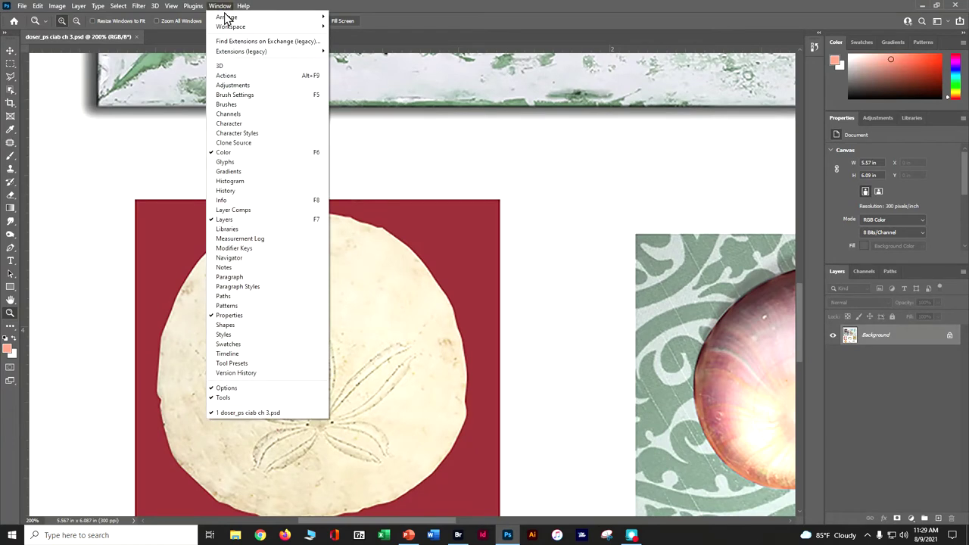
{"action": "mouse_move", "coordinate": [253, 28]}
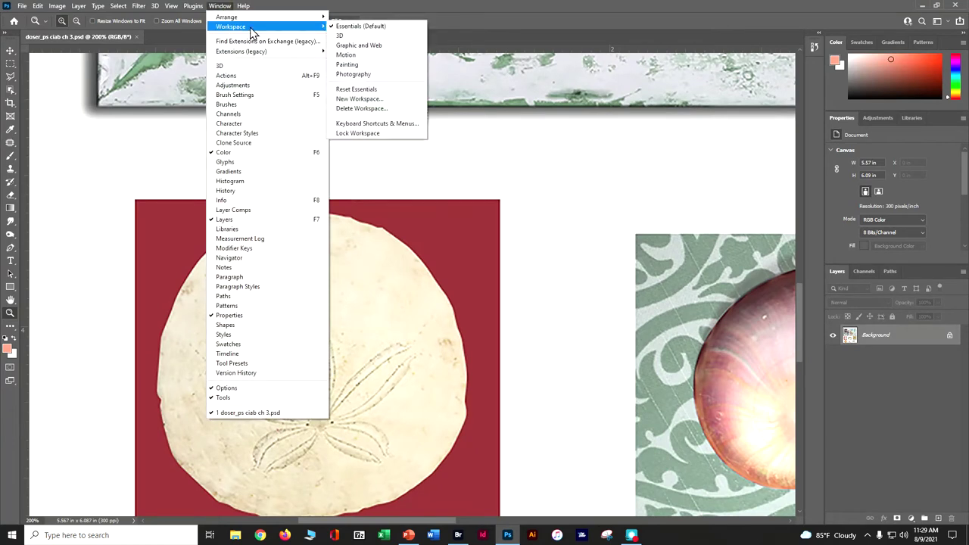
{"action": "left_click", "coordinate": [367, 89]}
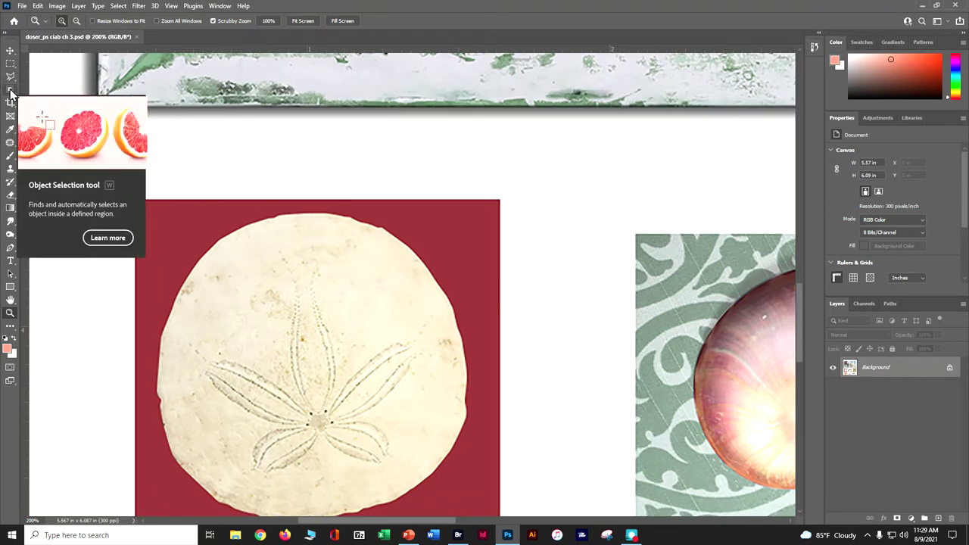
Try the Magic Wand tool on the red background around the sand dollar, and clear the selection.
{"action": "left_click_drag", "start_coordinate": [9, 91], "coordinate": [45, 112]}
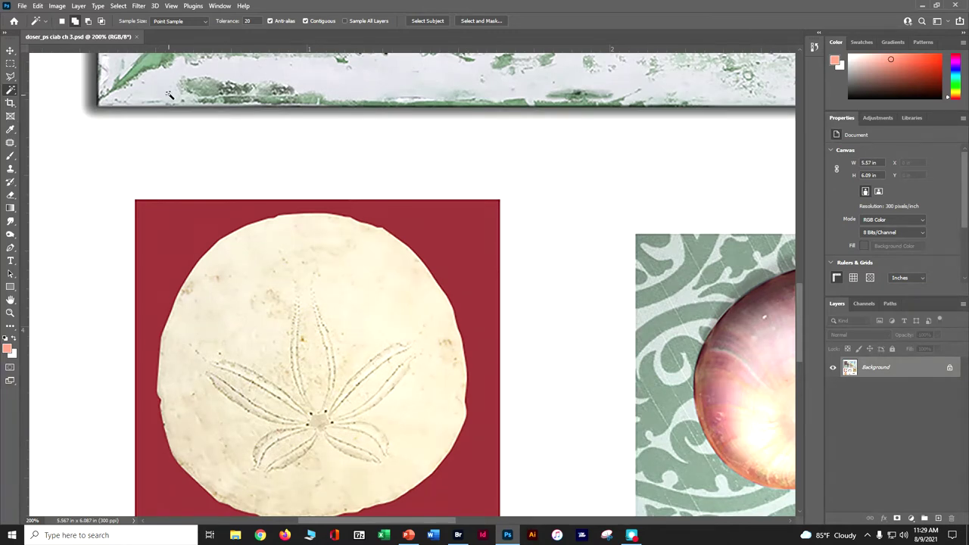
{"action": "left_click", "coordinate": [179, 251]}
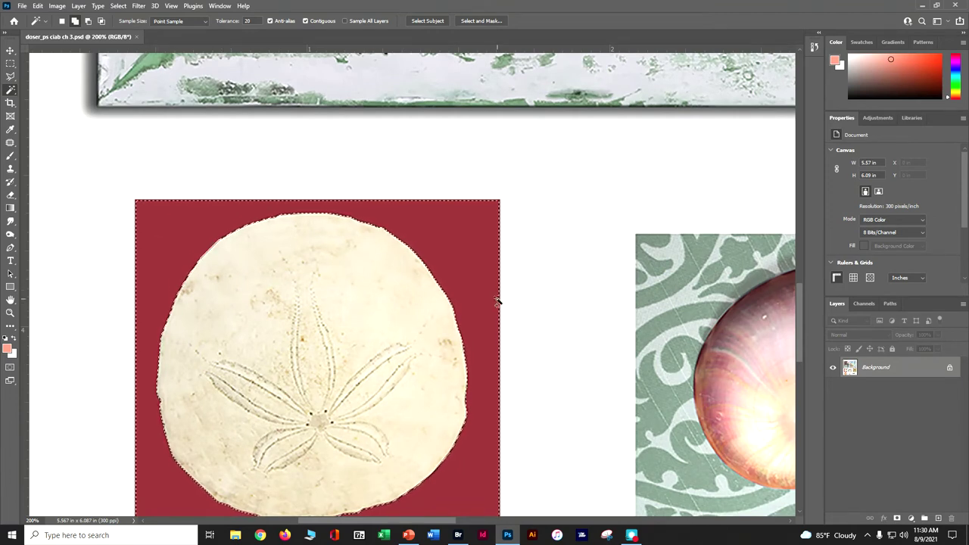
{"action": "left_click_drag", "start_coordinate": [353, 390], "coordinate": [402, 262]}
{"action": "key", "text": "shift+BackSpace"}
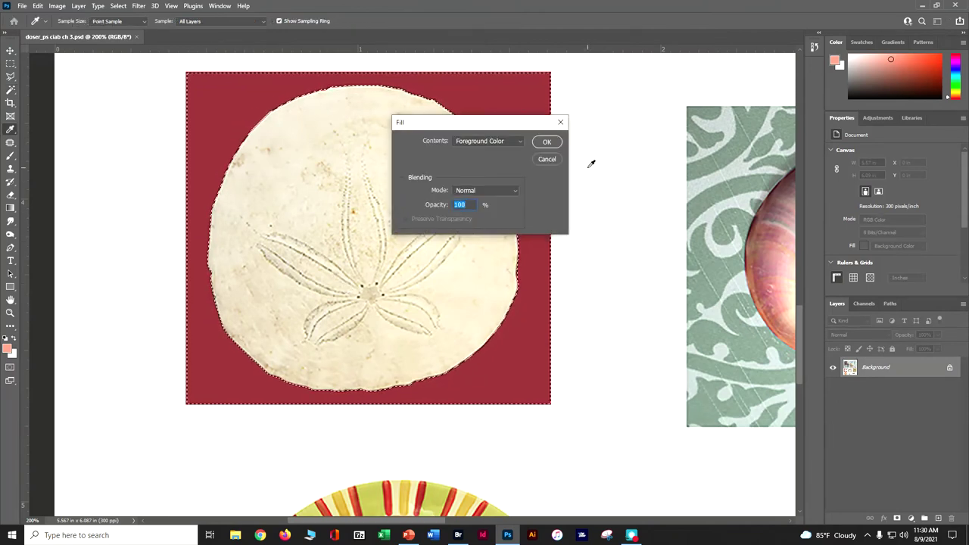
{"action": "left_click", "coordinate": [547, 160]}
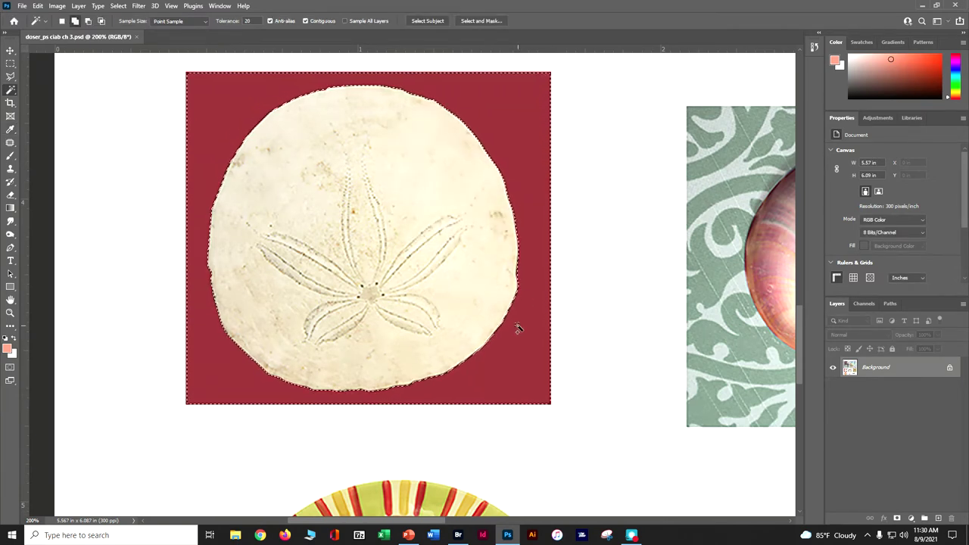
{"action": "key", "text": "ctrl+d"}
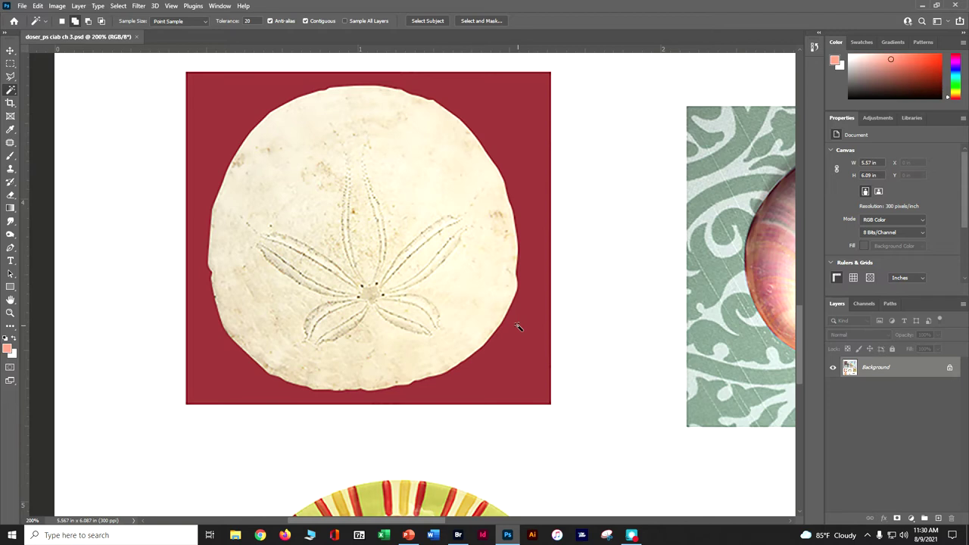
Try to select the sand dollar with the Magic Wand tool, and set the tool's tolerance to 32.
{"action": "left_click", "coordinate": [311, 132]}
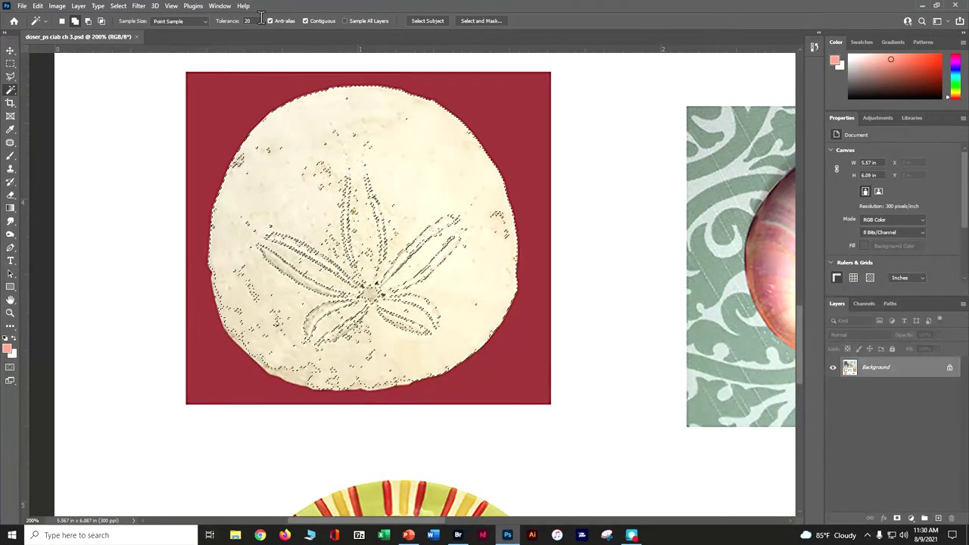
{"action": "left_click", "coordinate": [215, 22]}
{"action": "type", "text": "32"}
{"action": "key", "text": "Return"}
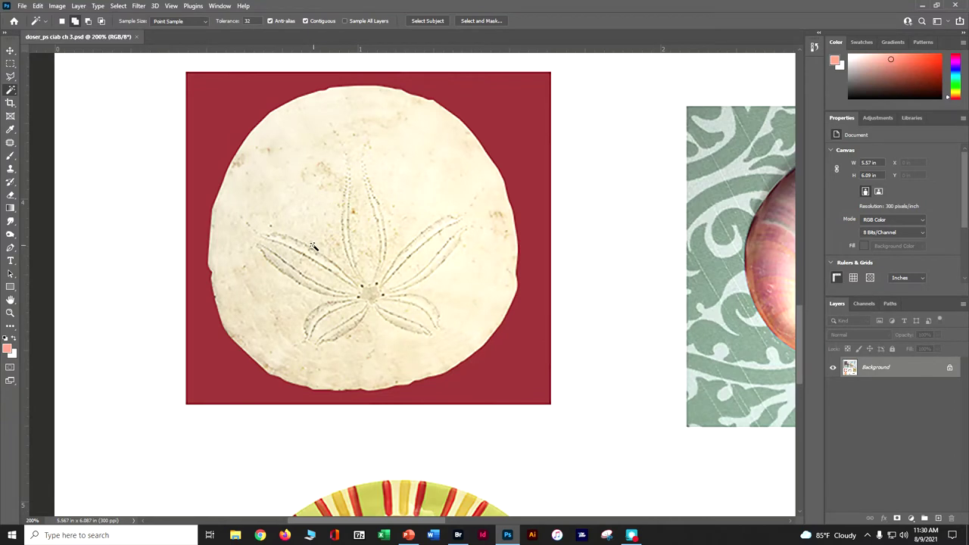
Select the whole sand dollar with the Quick Selection tool.
{"action": "right_click", "coordinate": [7, 91]}
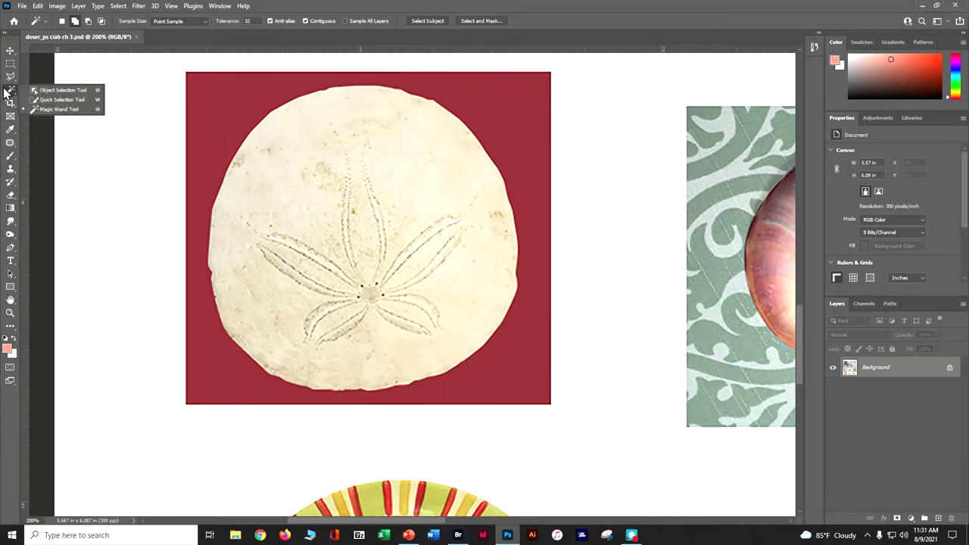
{"action": "left_click", "coordinate": [62, 100]}
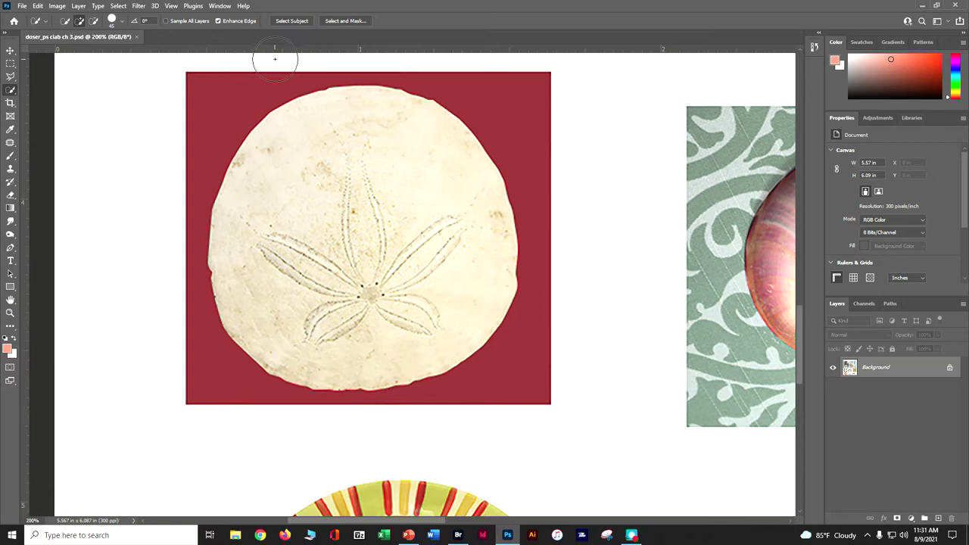
{"action": "left_click_drag", "start_coordinate": [325, 119], "coordinate": [278, 179]}
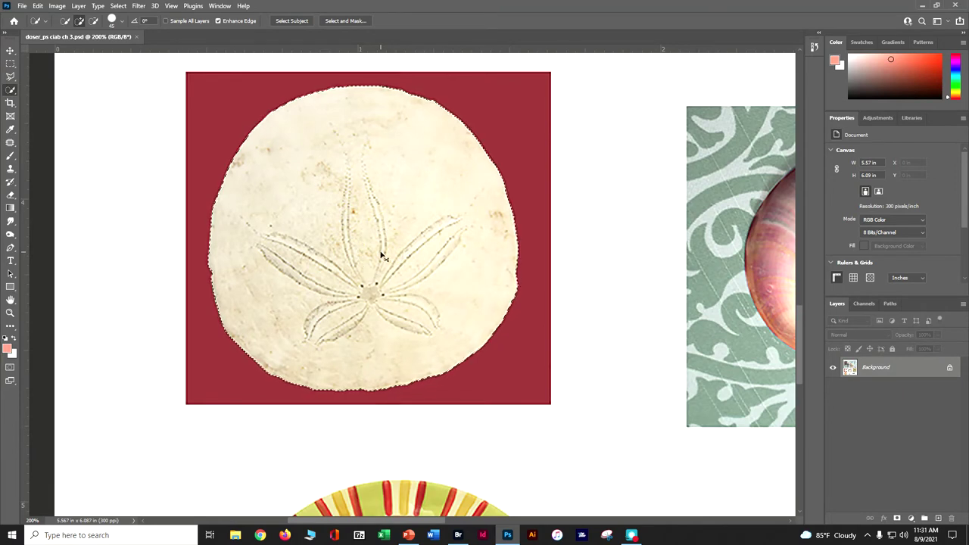
Move the selected sand dollar onto the area marked A in the window frame and deselect it.
{"action": "key", "text": "ctrl+minus"}
{"action": "key", "text": "ctrl+minus"}
{"action": "key", "text": "ctrl+minus"}
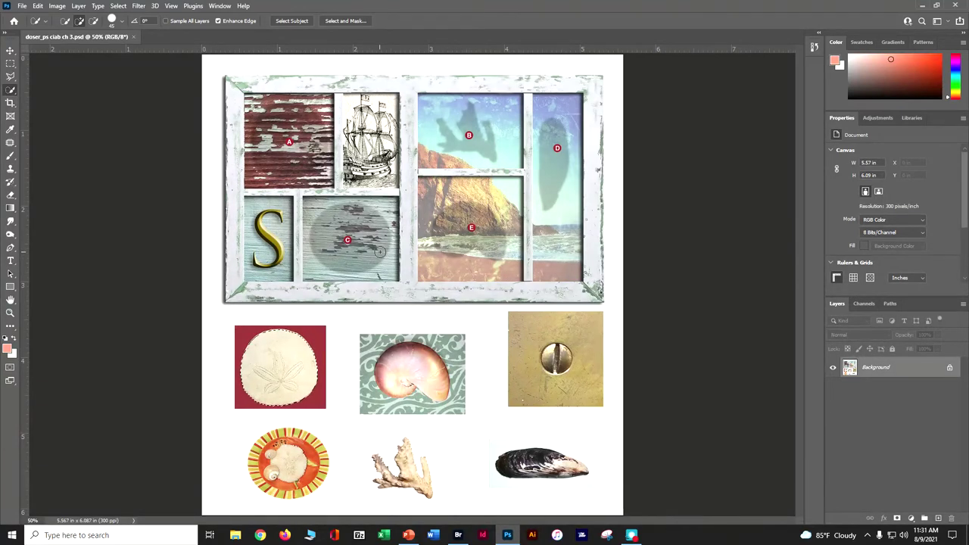
{"action": "left_click", "coordinate": [11, 50]}
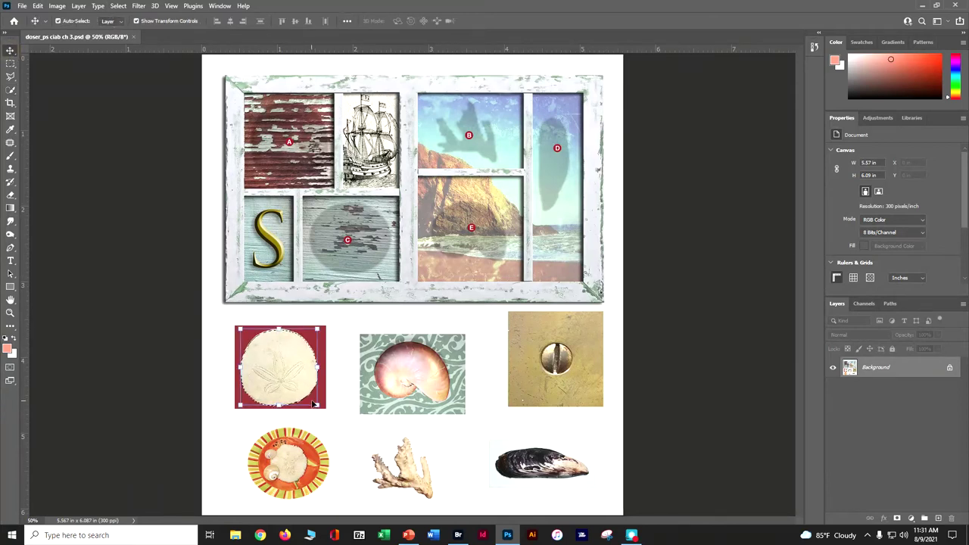
{"action": "left_click_drag", "start_coordinate": [284, 372], "coordinate": [357, 241]}
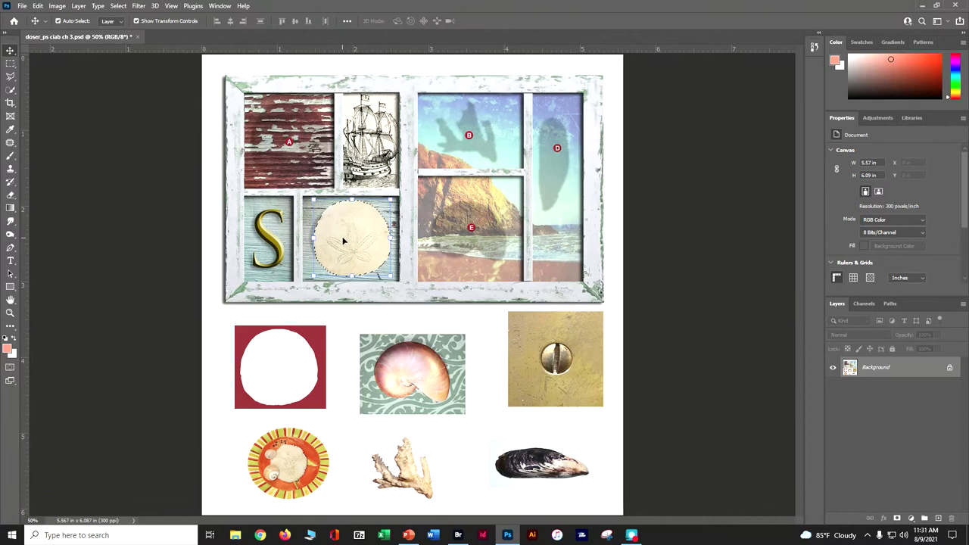
{"action": "left_click_drag", "start_coordinate": [343, 230], "coordinate": [287, 142]}
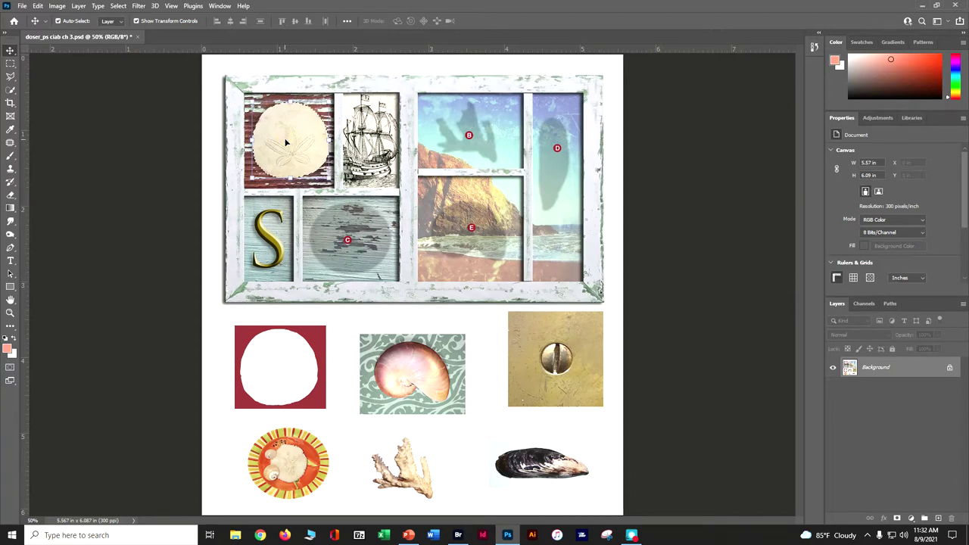
{"action": "key", "text": "ctrl"}
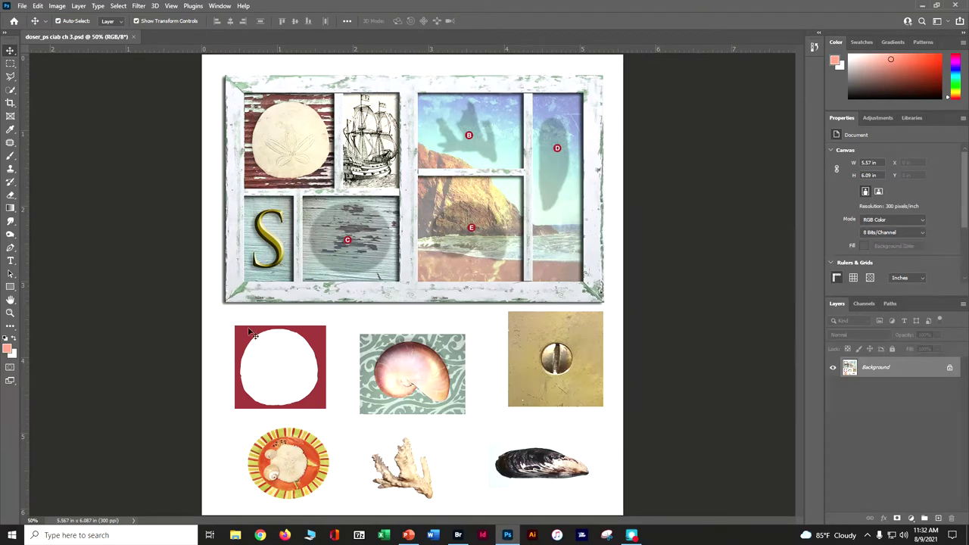
Select the piece of coral below the frame with the Object Selection tool.
{"action": "key", "text": "ctrl+plus"}
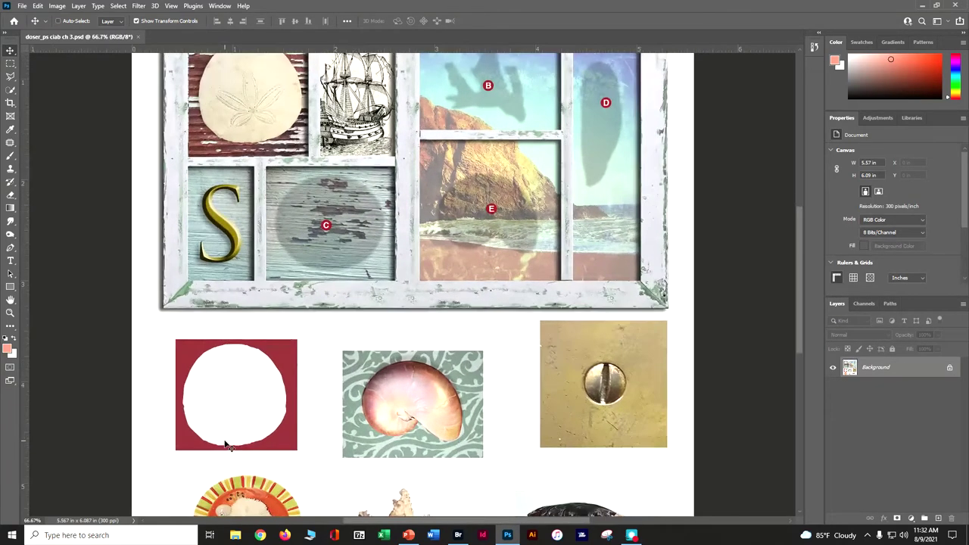
{"action": "key", "text": "ctrl+plus"}
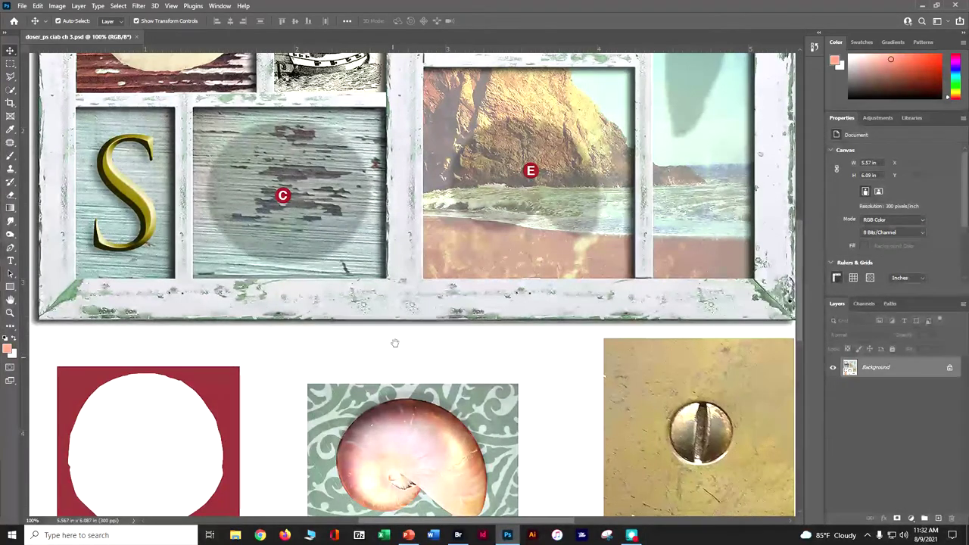
{"action": "left_click_drag", "start_coordinate": [395, 343], "coordinate": [442, 152]}
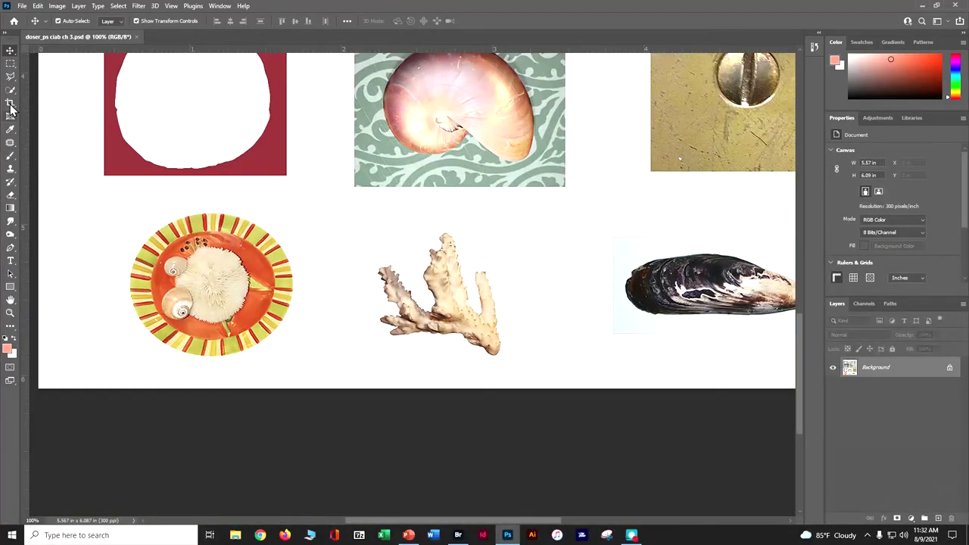
{"action": "left_click", "coordinate": [10, 92]}
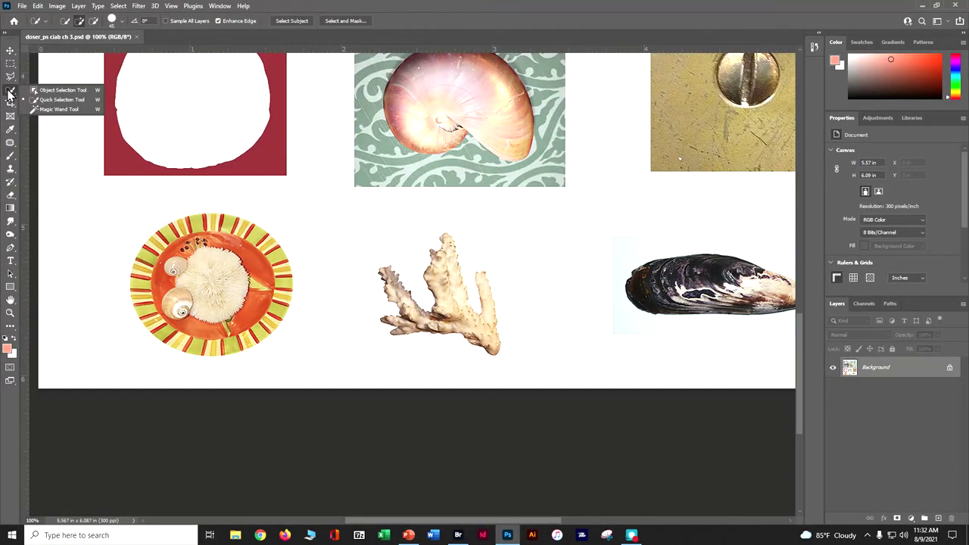
{"action": "left_click", "coordinate": [38, 90]}
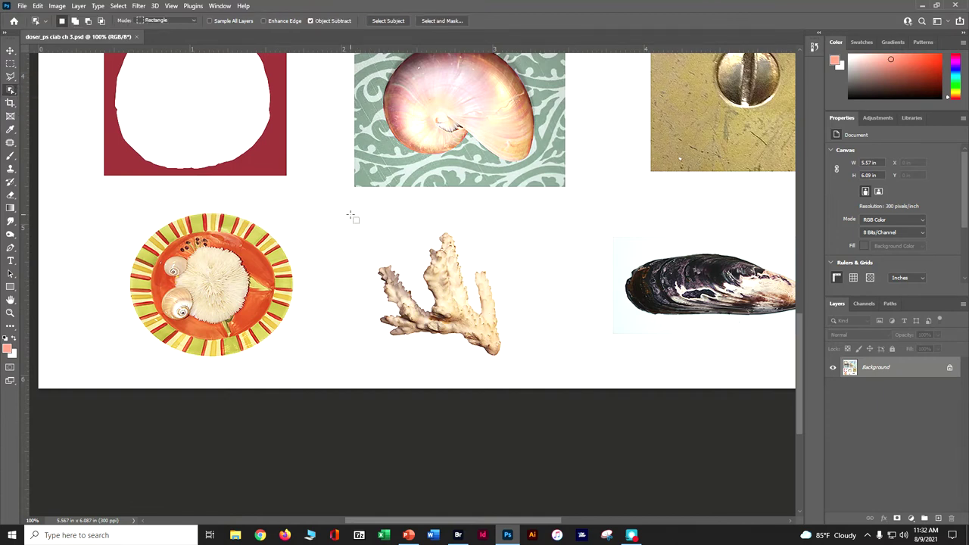
{"action": "left_click_drag", "start_coordinate": [370, 226], "coordinate": [512, 362]}
Move the selected coral onto the area marked B in the window frame and deselect it.
{"action": "key", "text": "ctrl+minus"}
{"action": "key", "text": "ctrl+minus"}
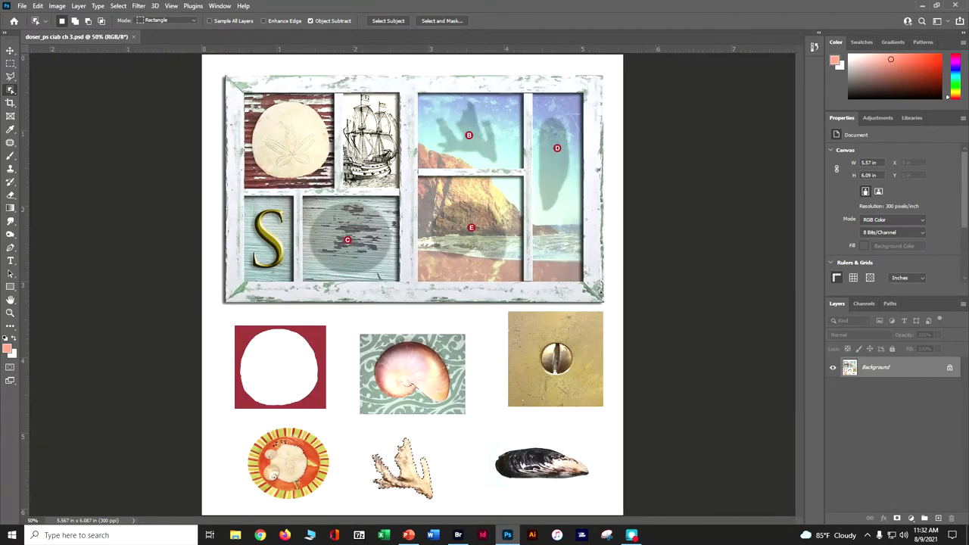
{"action": "key", "text": "v"}
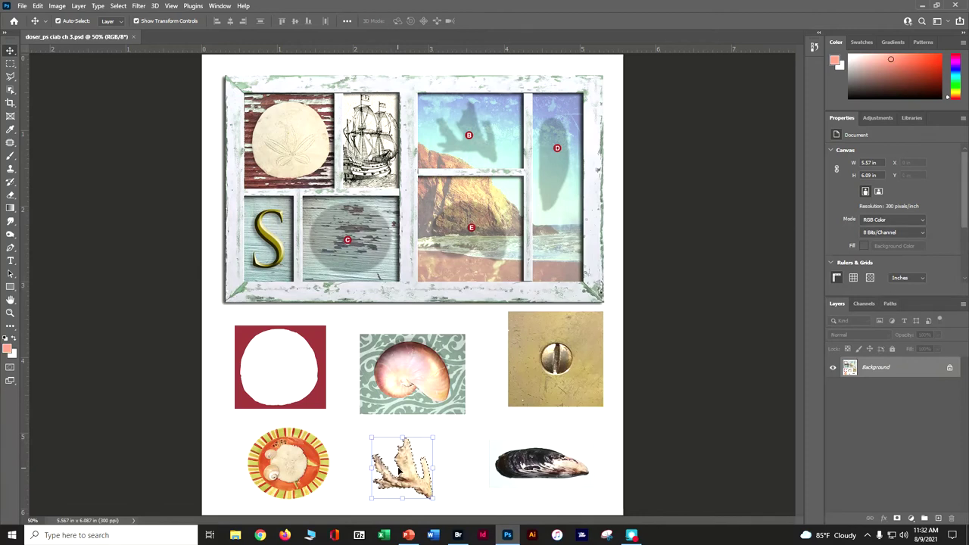
{"action": "left_click_drag", "start_coordinate": [401, 470], "coordinate": [470, 135]}
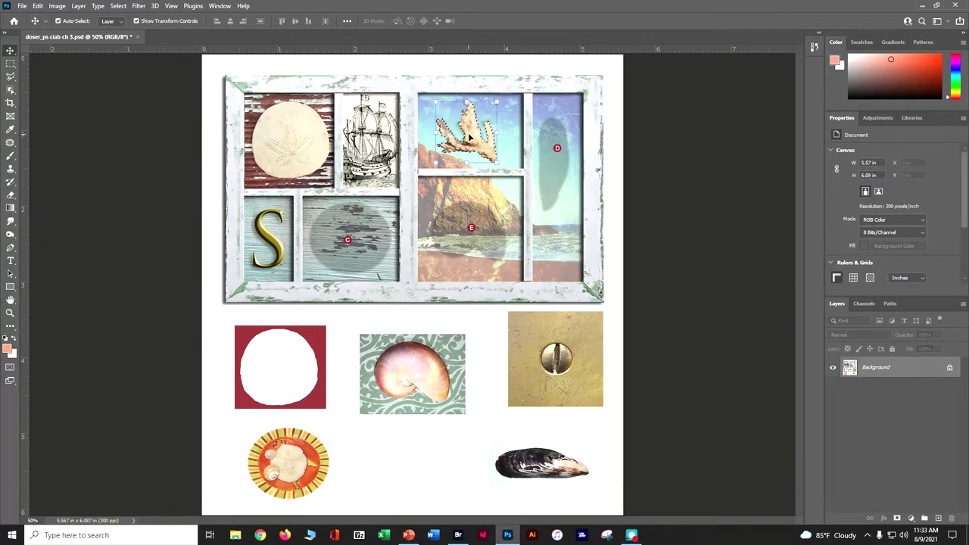
{"action": "left_click", "coordinate": [119, 8]}
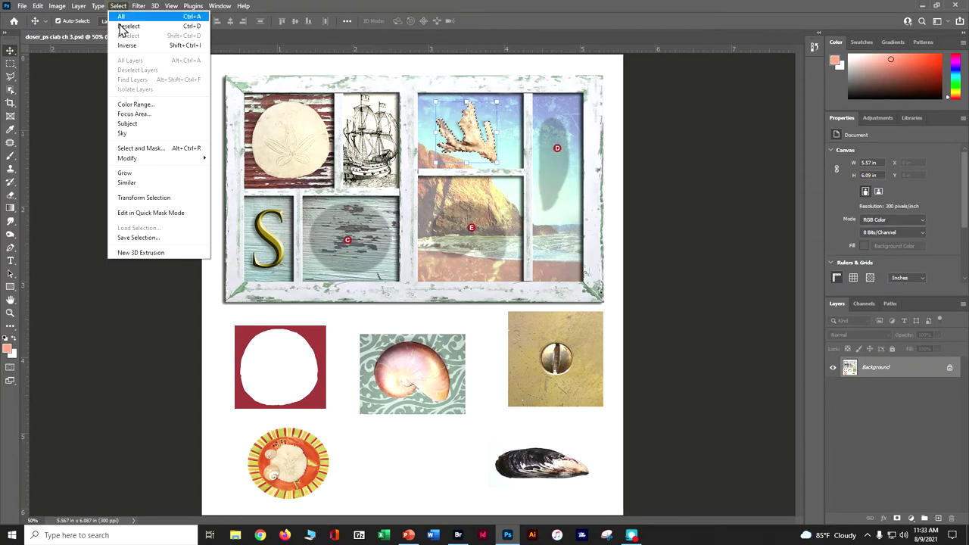
{"action": "left_click", "coordinate": [129, 26]}
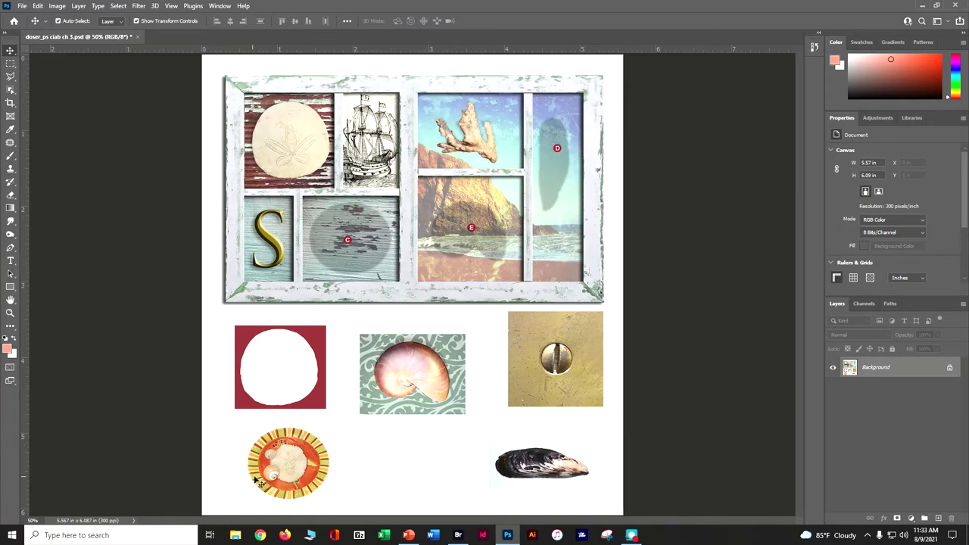
Select the striped plate with the Elliptical Marquee tool, fitting an ellipse about 1.07 in wide and 0.94 in high to its rim.
{"action": "left_click", "coordinate": [11, 312]}
{"action": "left_click_drag", "start_coordinate": [251, 469], "coordinate": [330, 474]}
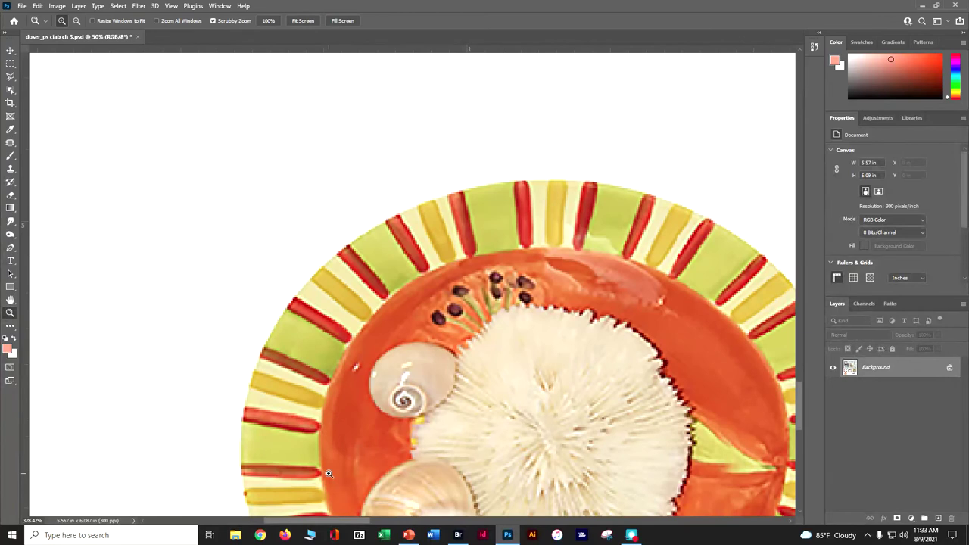
{"action": "left_click_drag", "start_coordinate": [530, 419], "coordinate": [430, 254]}
{"action": "key", "text": "alt"}
{"action": "left_click", "coordinate": [474, 265], "text": "alt"}
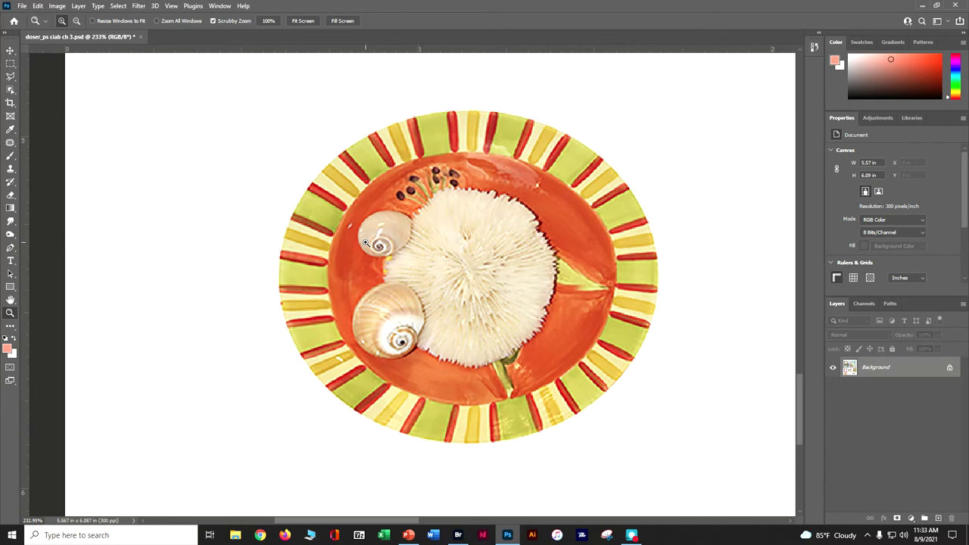
{"action": "scroll", "coordinate": [366, 242], "scroll_direction": "up", "scroll_amount": 1}
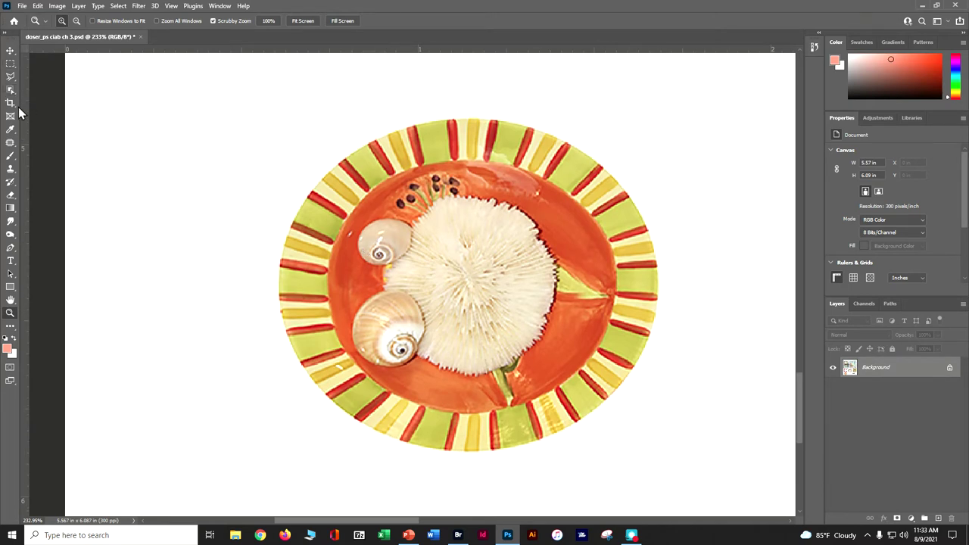
{"action": "left_click", "coordinate": [13, 67]}
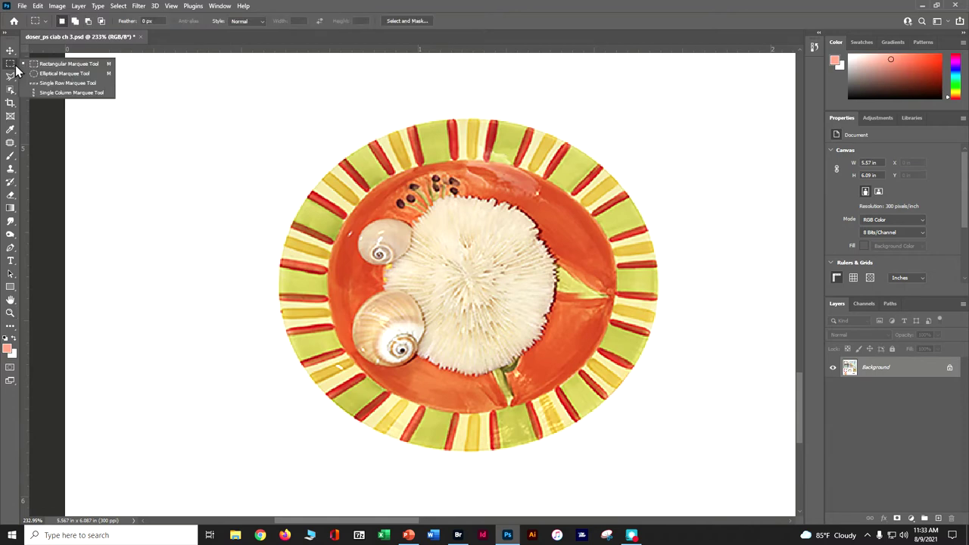
{"action": "left_click", "coordinate": [32, 73]}
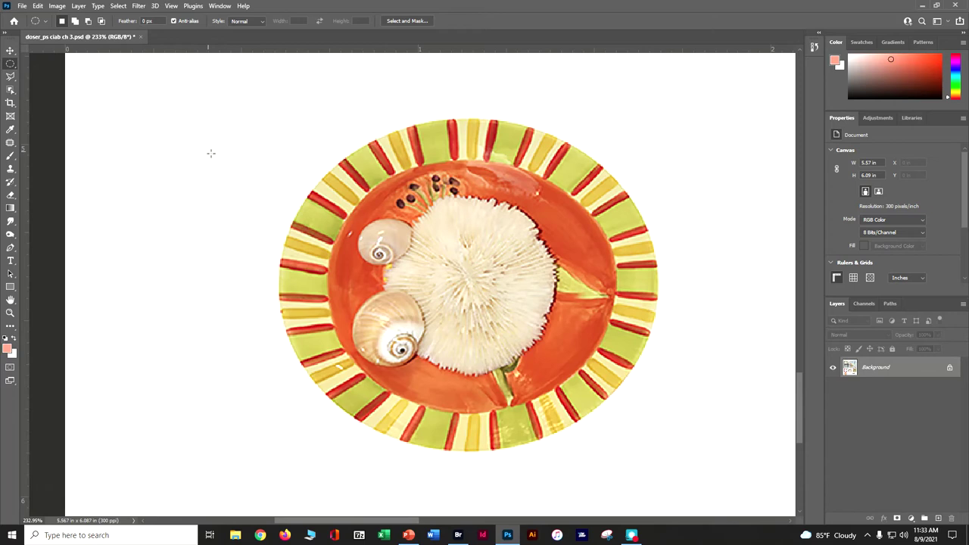
{"action": "left_click_drag", "start_coordinate": [305, 144], "coordinate": [673, 452]}
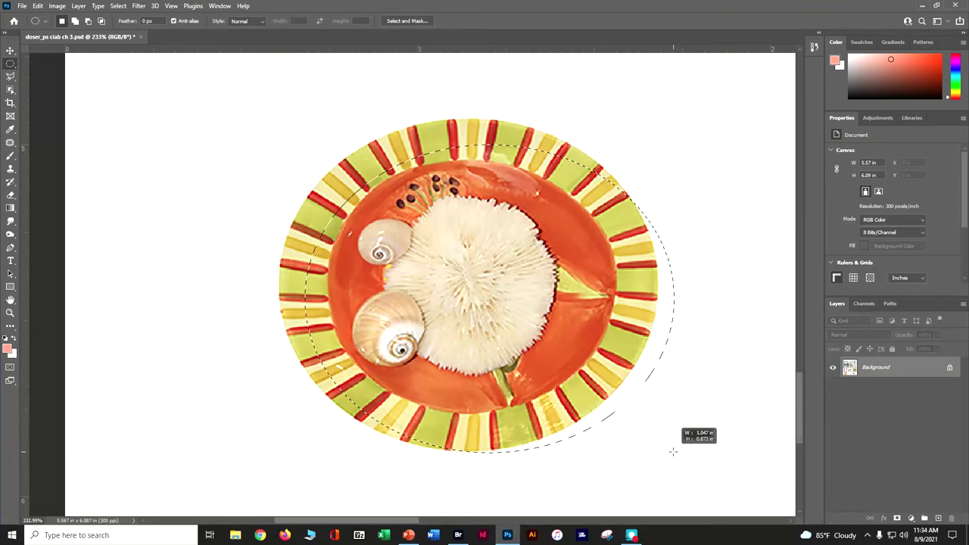
{"action": "key", "text": "space"}
{"action": "left_click_drag", "start_coordinate": [673, 452], "coordinate": [649, 425]}
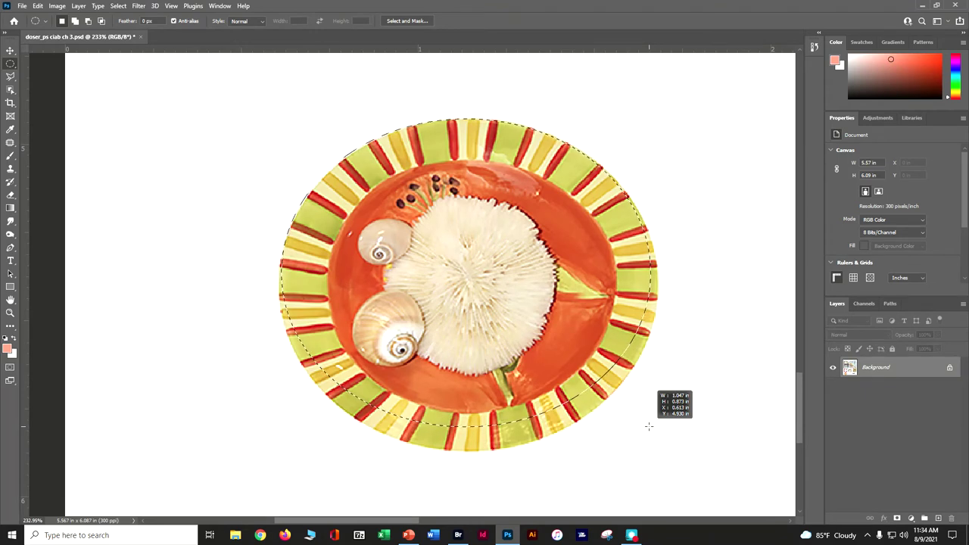
{"action": "left_click_drag", "start_coordinate": [649, 426], "coordinate": [655, 451]}
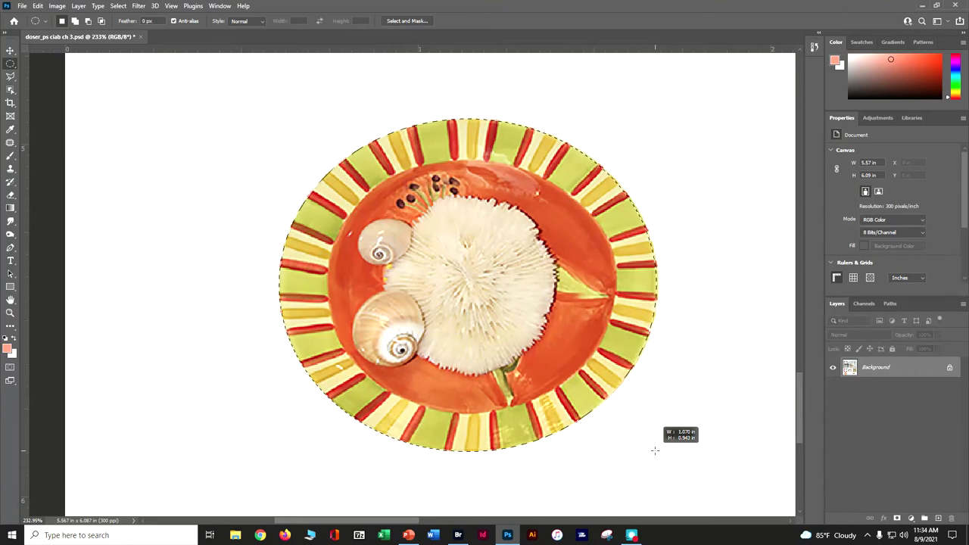
{"action": "left_click_drag", "start_coordinate": [655, 451], "coordinate": [655, 451]}
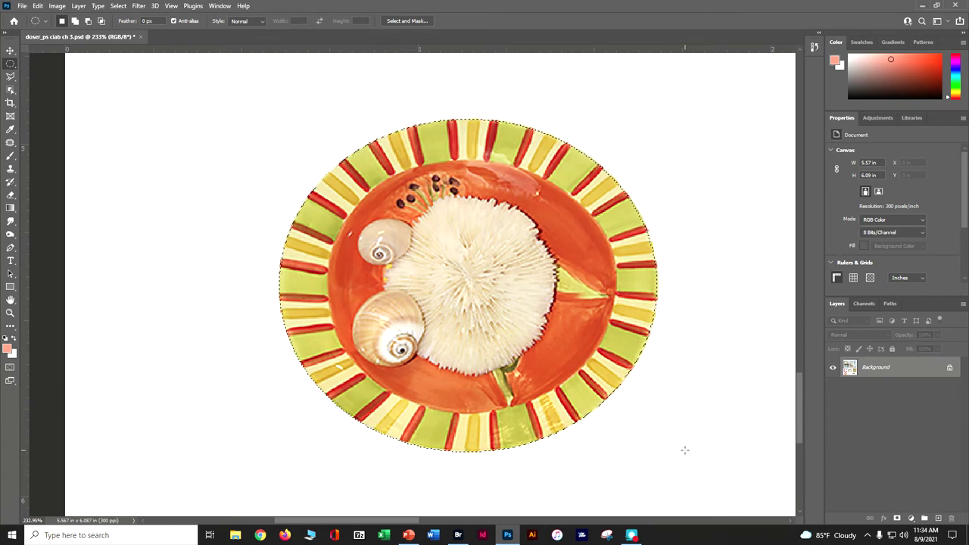
Move the selected plate onto the area marked C in the window frame, deselect it, and save the document.
{"action": "key", "text": "ctrl+minus"}
{"action": "key", "text": "ctrl+minus"}
{"action": "key", "text": "ctrl+minus"}
{"action": "key", "text": "ctrl+minus"}
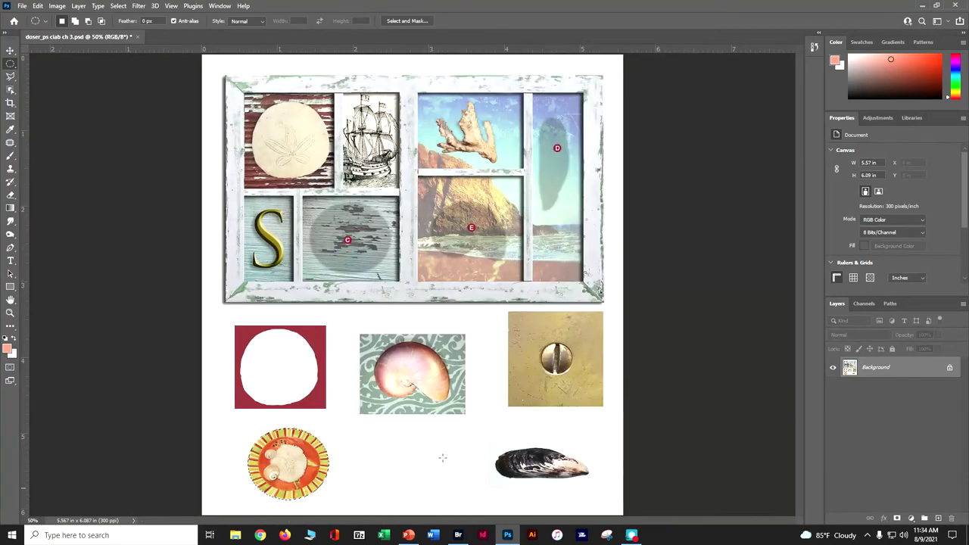
{"action": "left_click", "coordinate": [11, 50]}
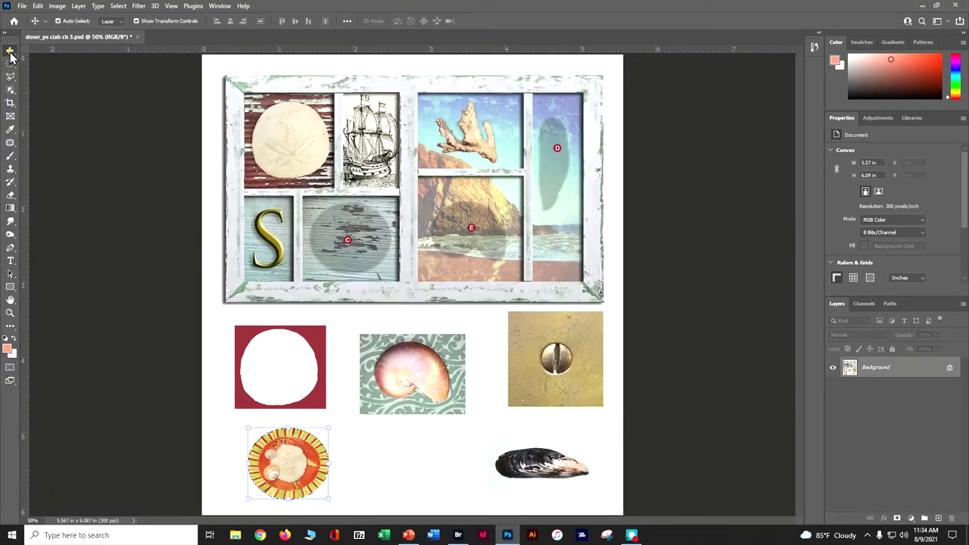
{"action": "left_click_drag", "start_coordinate": [281, 467], "coordinate": [340, 244]}
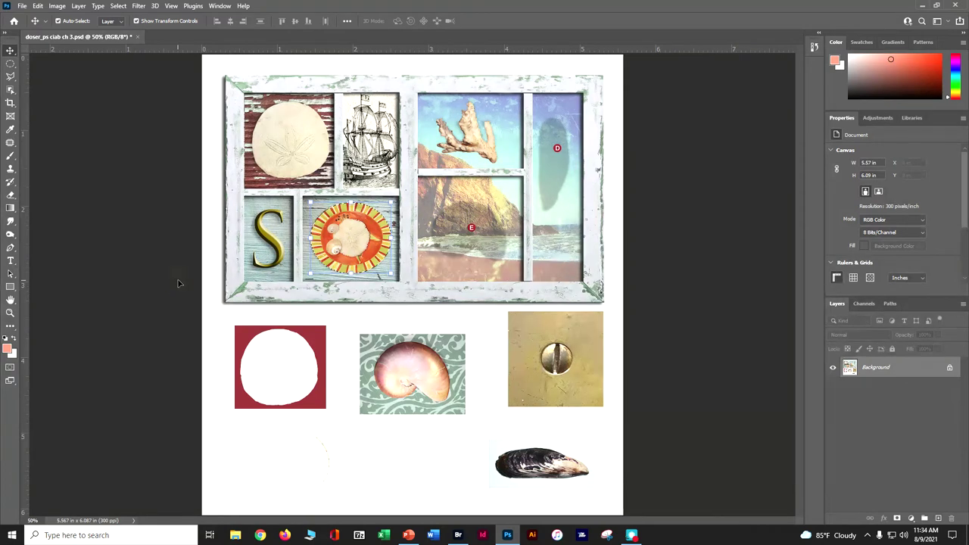
{"action": "key", "text": "ctrl+d"}
{"action": "key", "text": "ctrl+s"}
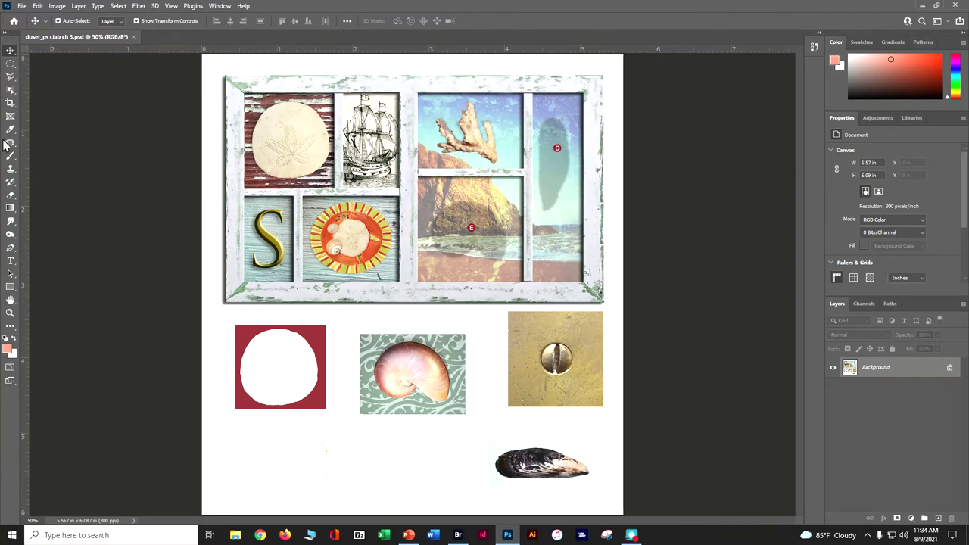
Switch to the freehand Lasso tool for selecting the mussel shell below the frame.
{"action": "left_click", "coordinate": [11, 314]}
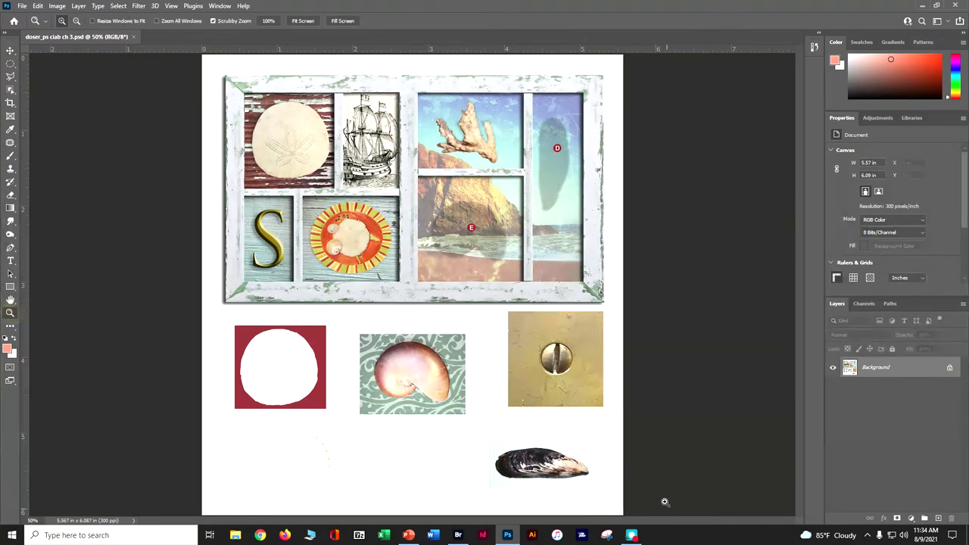
{"action": "left_click_drag", "start_coordinate": [547, 451], "coordinate": [607, 451]}
{"action": "left_click_drag", "start_coordinate": [529, 492], "coordinate": [523, 466]}
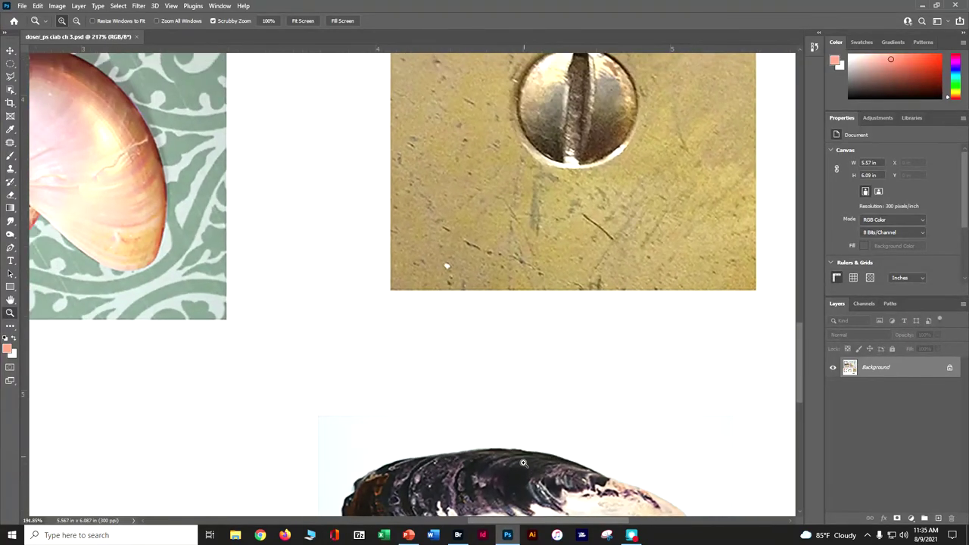
{"action": "left_click_drag", "start_coordinate": [522, 369], "coordinate": [528, 227]}
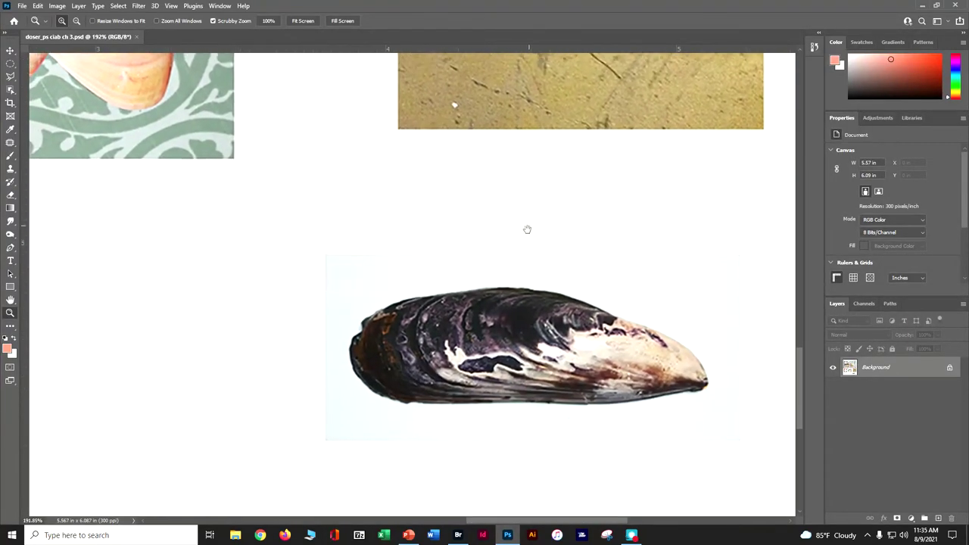
{"action": "mouse_move", "coordinate": [431, 306]}
{"action": "left_mouse_down"}
{"action": "mouse_move", "coordinate": [485, 306]}
{"action": "mouse_move", "coordinate": [444, 302]}
{"action": "left_mouse_up"}
{"action": "left_click_drag", "start_coordinate": [511, 523], "coordinate": [542, 523]}
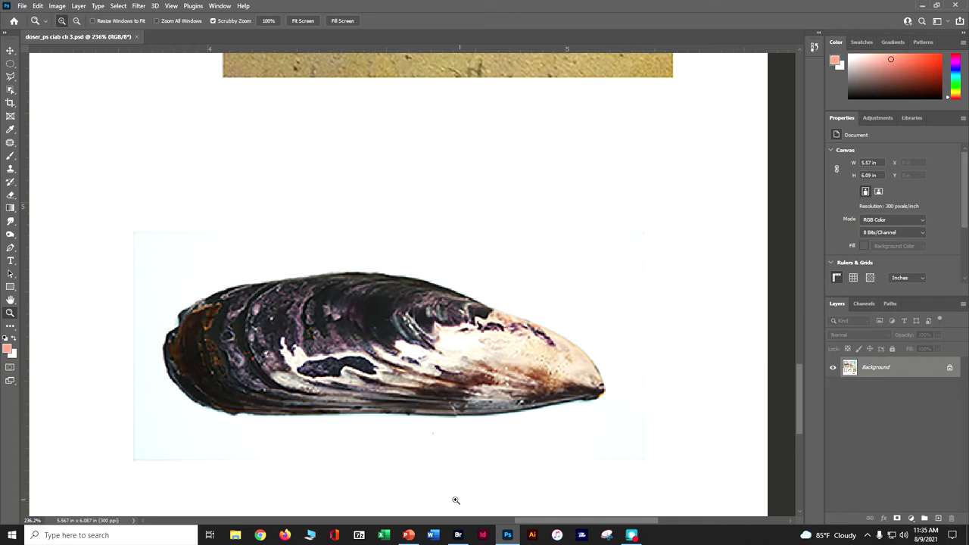
{"action": "left_click", "coordinate": [10, 78]}
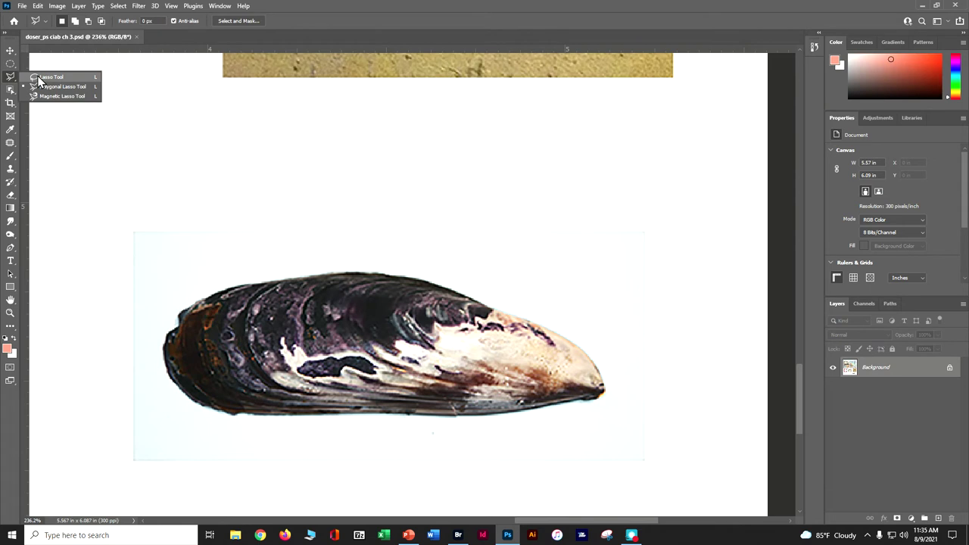
{"action": "left_click", "coordinate": [38, 79]}
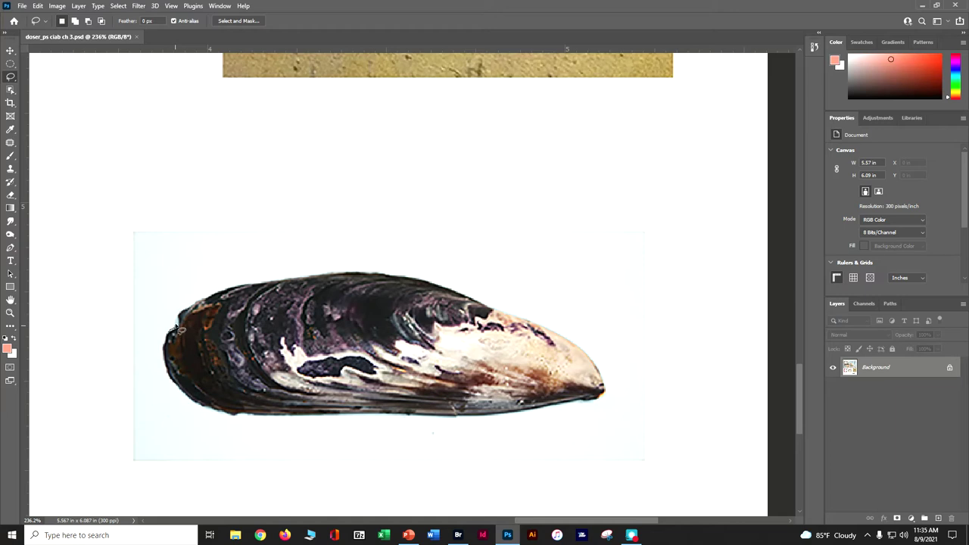
{"action": "left_click_drag", "start_coordinate": [180, 319], "coordinate": [243, 290]}
{"action": "left_click_drag", "start_coordinate": [243, 289], "coordinate": [394, 280]}
{"action": "left_click_drag", "start_coordinate": [391, 281], "coordinate": [382, 256]}
{"action": "left_click", "coordinate": [627, 355]}
Select the mussel shell by tracing its whole outline freehand with the Lasso tool.
{"action": "key", "text": "ctrl+plus"}
{"action": "key", "text": "ctrl+plus"}
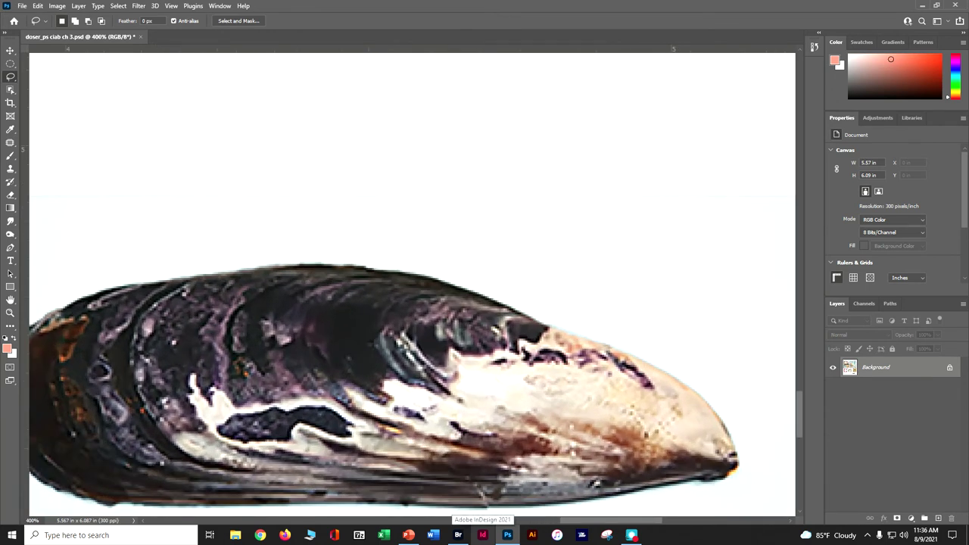
{"action": "left_click_drag", "start_coordinate": [352, 318], "coordinate": [384, 202]}
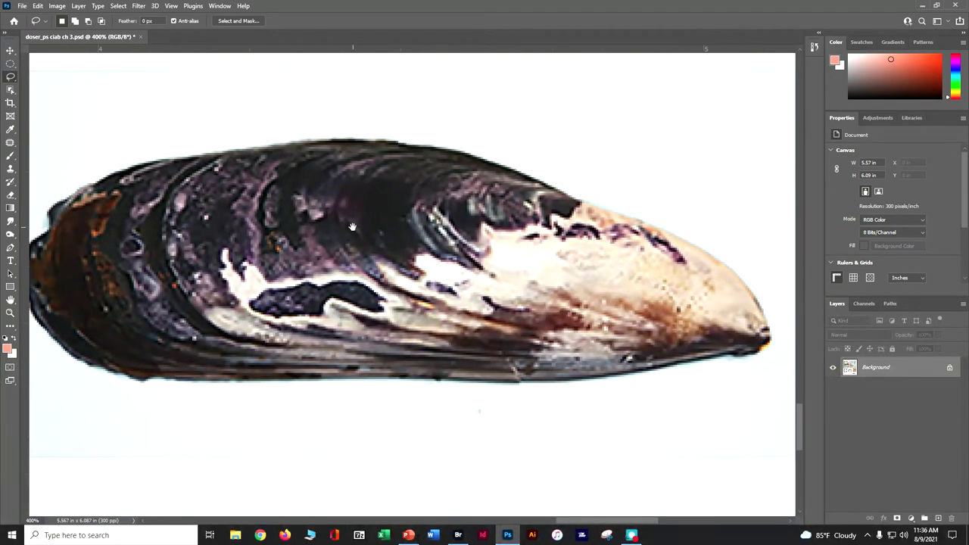
{"action": "key", "text": "ctrl+minus"}
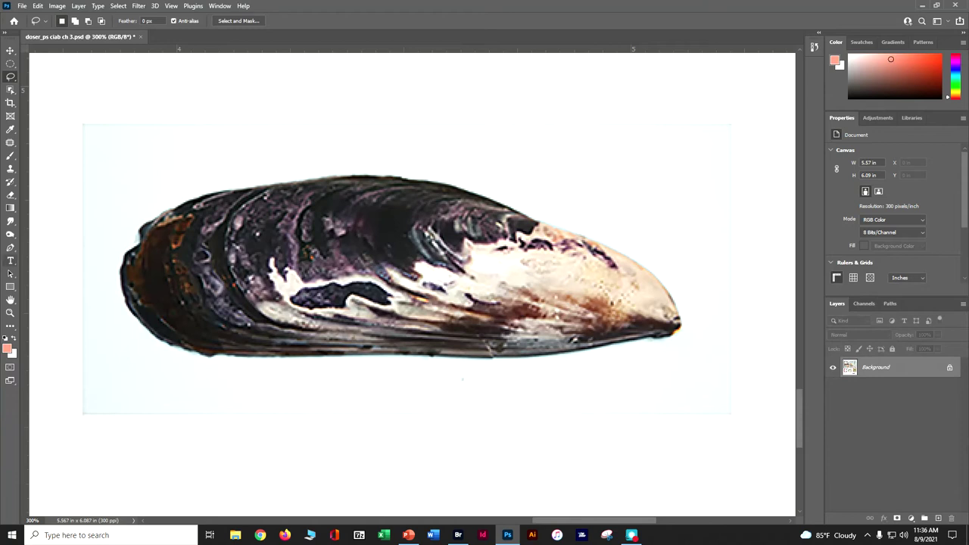
{"action": "left_click", "coordinate": [11, 77]}
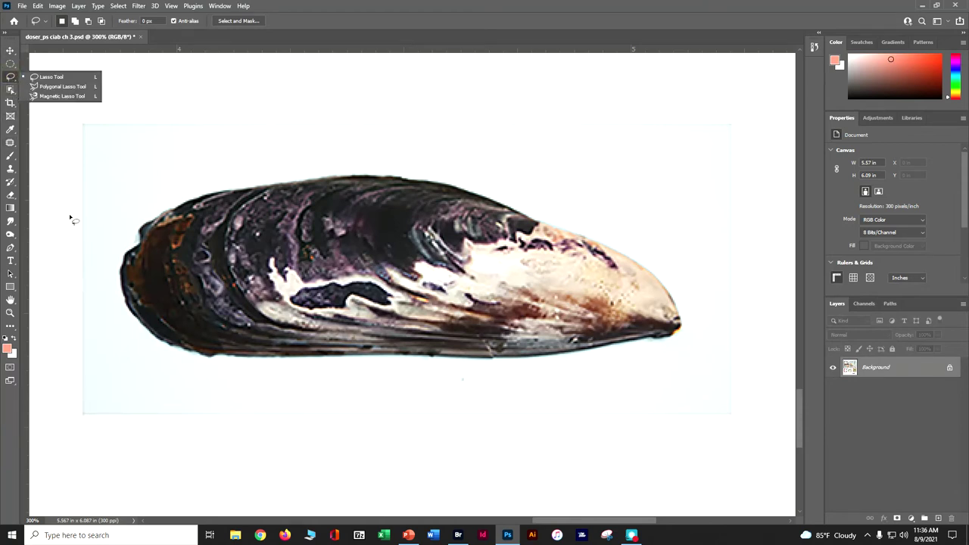
{"action": "left_click_drag", "start_coordinate": [131, 257], "coordinate": [151, 224]}
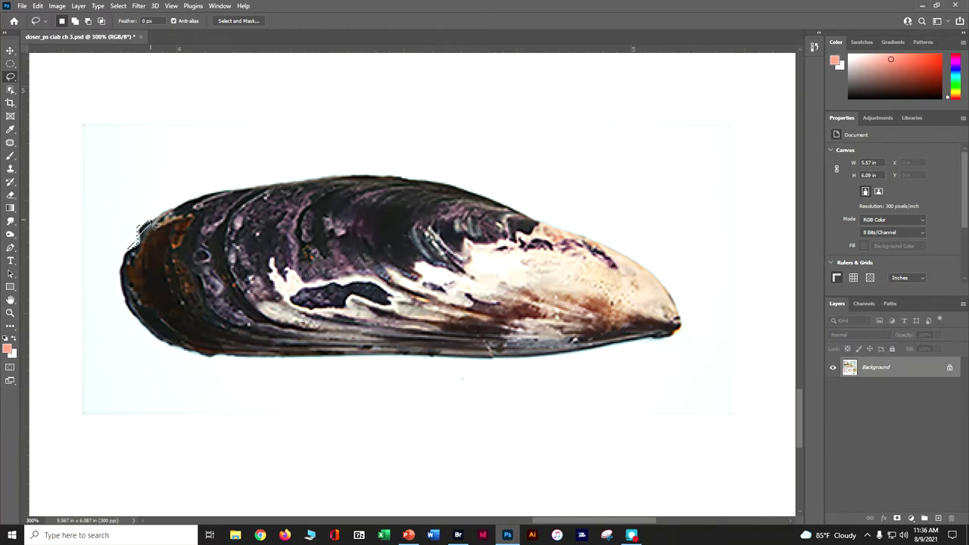
{"action": "mouse_move", "coordinate": [150, 225]}
{"action": "left_mouse_down"}
{"action": "mouse_move", "coordinate": [124, 256]}
{"action": "mouse_move", "coordinate": [144, 251]}
{"action": "mouse_move", "coordinate": [141, 225]}
{"action": "mouse_move", "coordinate": [209, 195]}
{"action": "mouse_move", "coordinate": [399, 180]}
{"action": "mouse_move", "coordinate": [494, 203]}
{"action": "mouse_move", "coordinate": [612, 250]}
{"action": "mouse_move", "coordinate": [651, 274]}
{"action": "mouse_move", "coordinate": [685, 322]}
{"action": "left_mouse_up"}
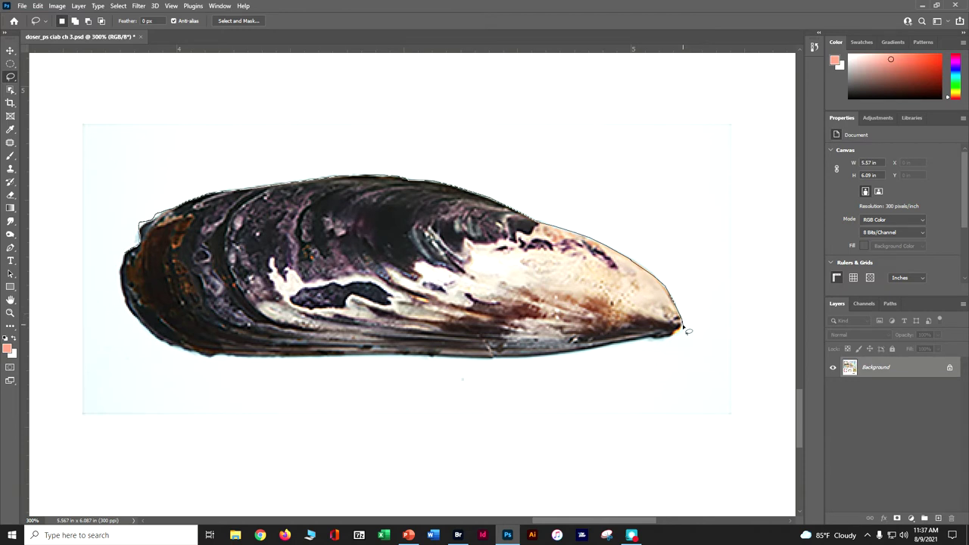
{"action": "left_click_drag", "start_coordinate": [680, 334], "coordinate": [623, 346]}
{"action": "mouse_move", "coordinate": [618, 346]}
{"action": "left_mouse_down"}
{"action": "mouse_move", "coordinate": [576, 365]}
{"action": "mouse_move", "coordinate": [197, 353]}
{"action": "left_mouse_up"}
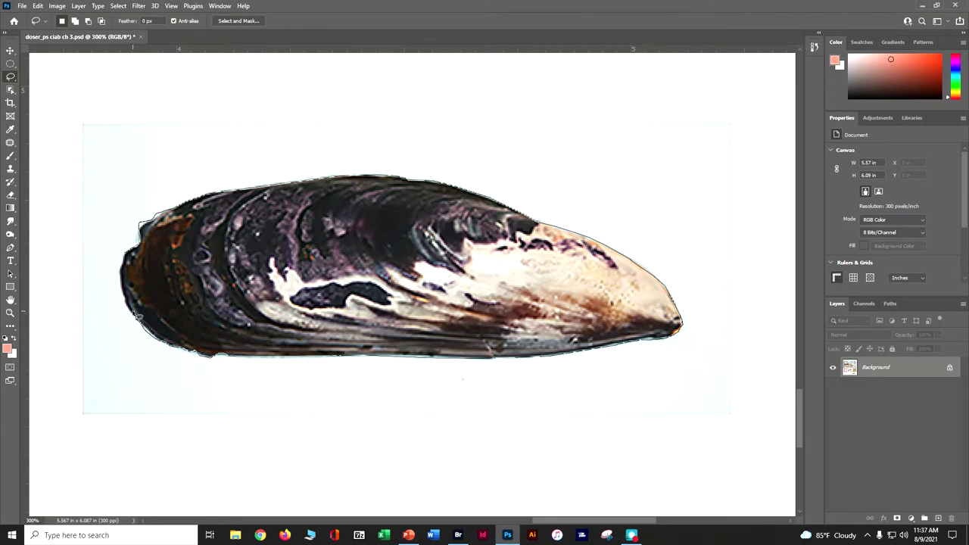
{"action": "left_click_drag", "start_coordinate": [127, 292], "coordinate": [136, 241]}
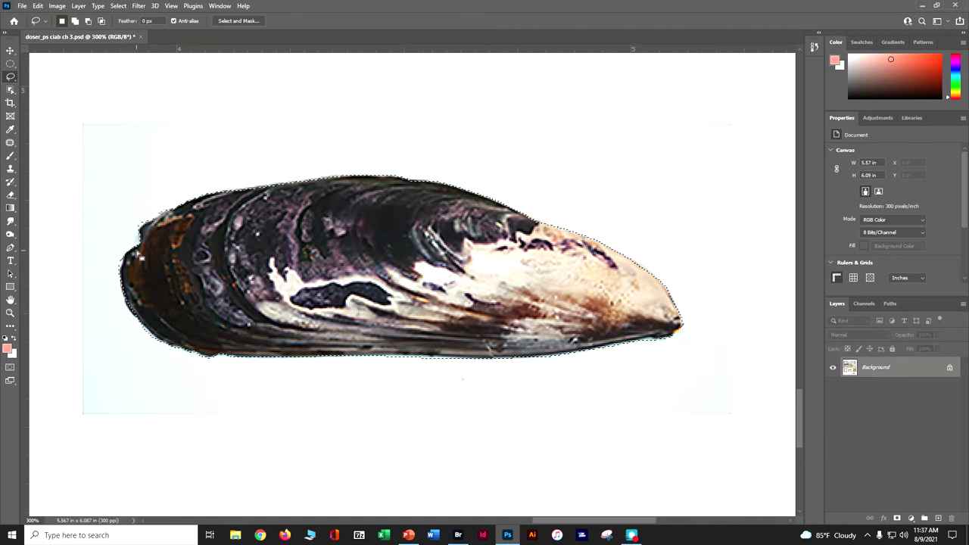
Move the selected mussel shell onto the area marked D in the window frame and rotate it upright, about 87.6° clockwise.
{"action": "key", "text": "ctrl+minus"}
{"action": "key", "text": "ctrl+minus"}
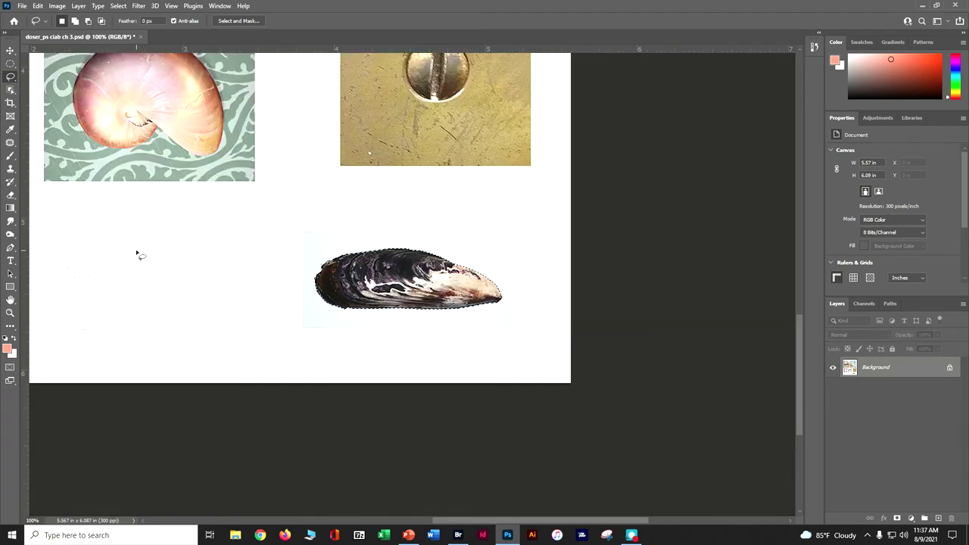
{"action": "key", "text": "ctrl+minus"}
{"action": "key", "text": "ctrl+minus"}
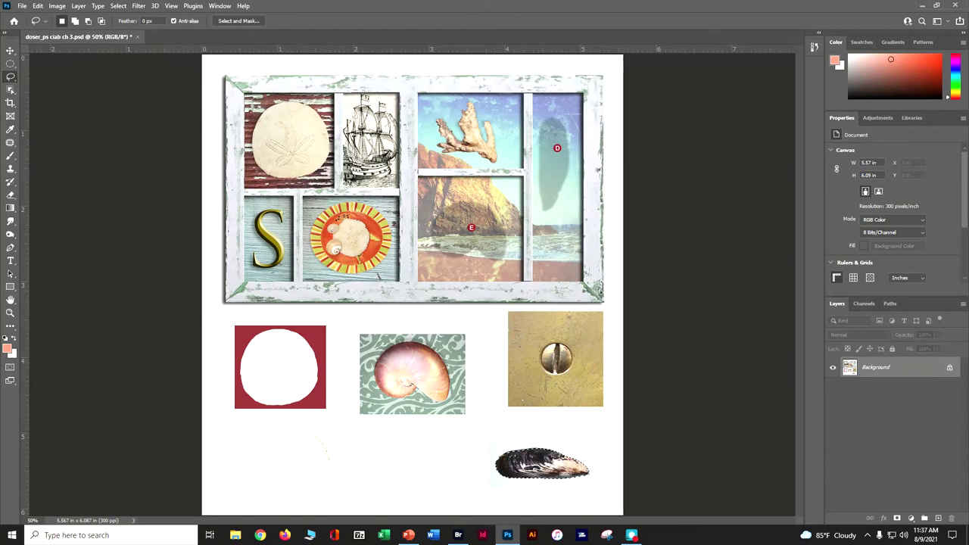
{"action": "key", "text": "v"}
{"action": "left_click_drag", "start_coordinate": [543, 463], "coordinate": [563, 147]}
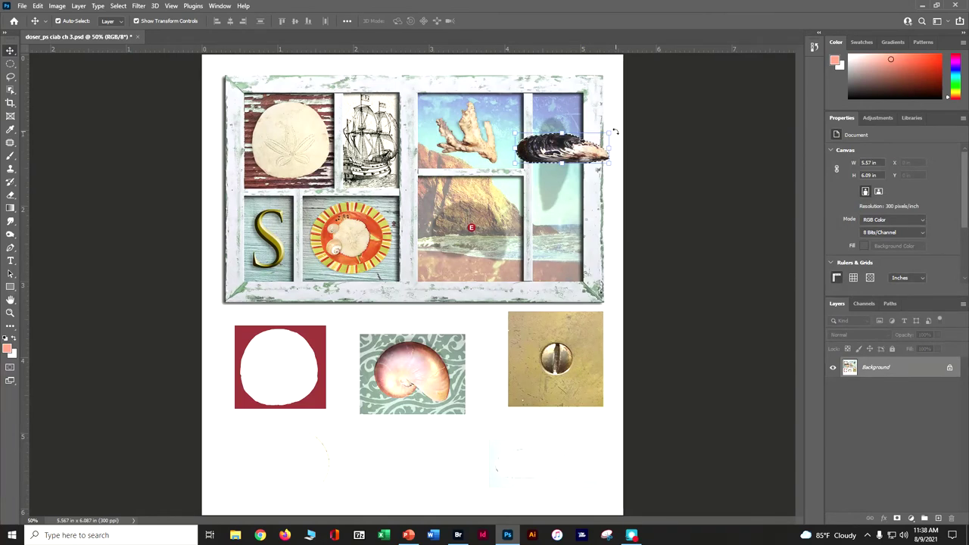
{"action": "left_click_drag", "start_coordinate": [615, 131], "coordinate": [593, 229]}
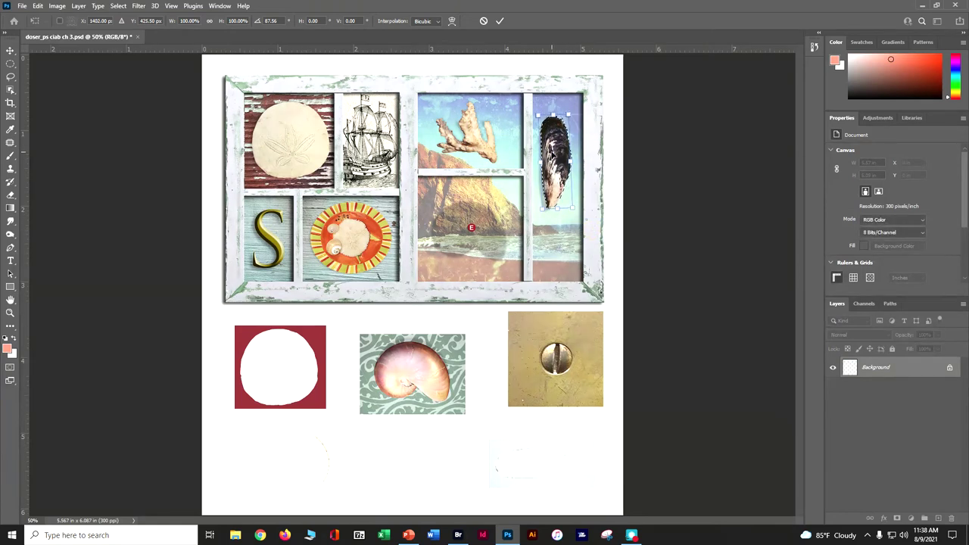
{"action": "left_click_drag", "start_coordinate": [556, 149], "coordinate": [552, 150]}
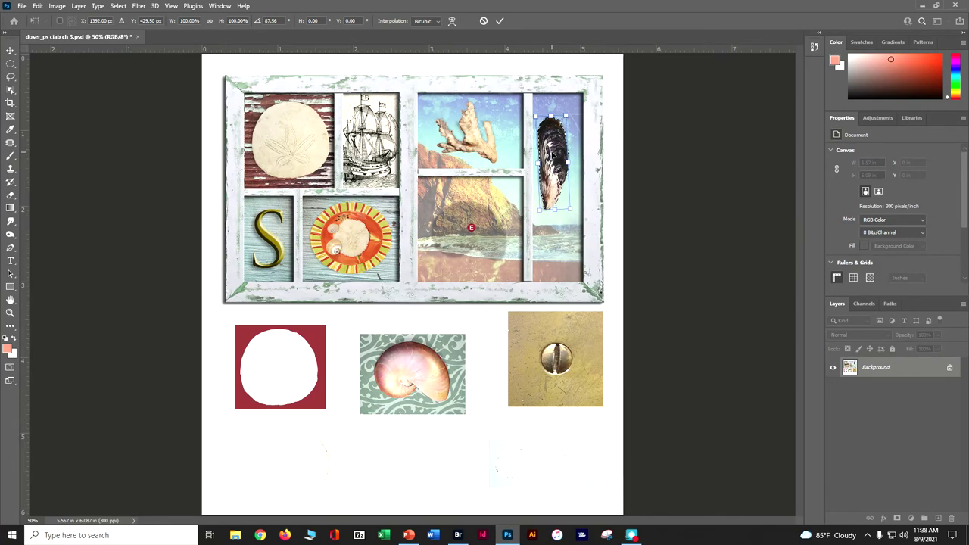
{"action": "left_click", "coordinate": [500, 22]}
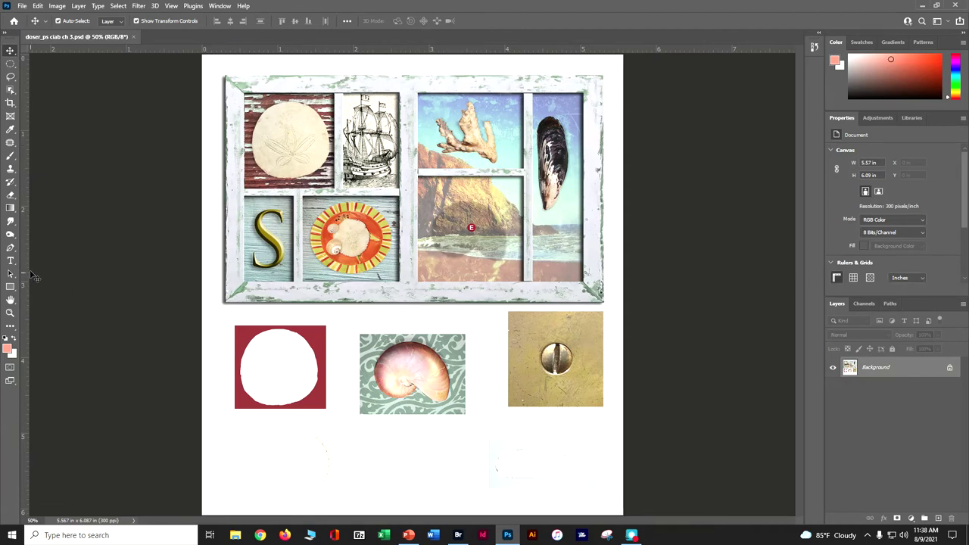
Select the nautilus shell on the green patterned background by tracing its edge with the Magnetic Lasso tool.
{"action": "left_click", "coordinate": [10, 312]}
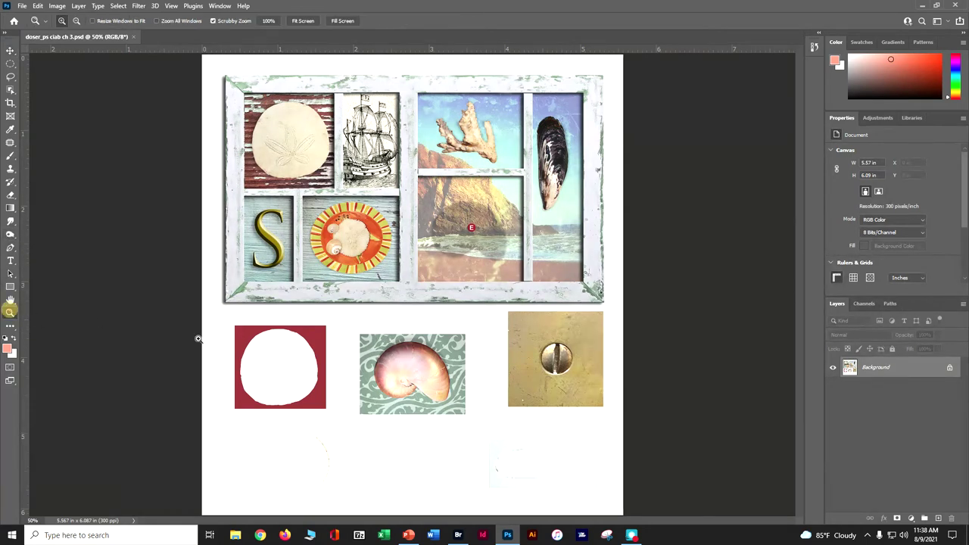
{"action": "left_click_drag", "start_coordinate": [402, 365], "coordinate": [424, 214]}
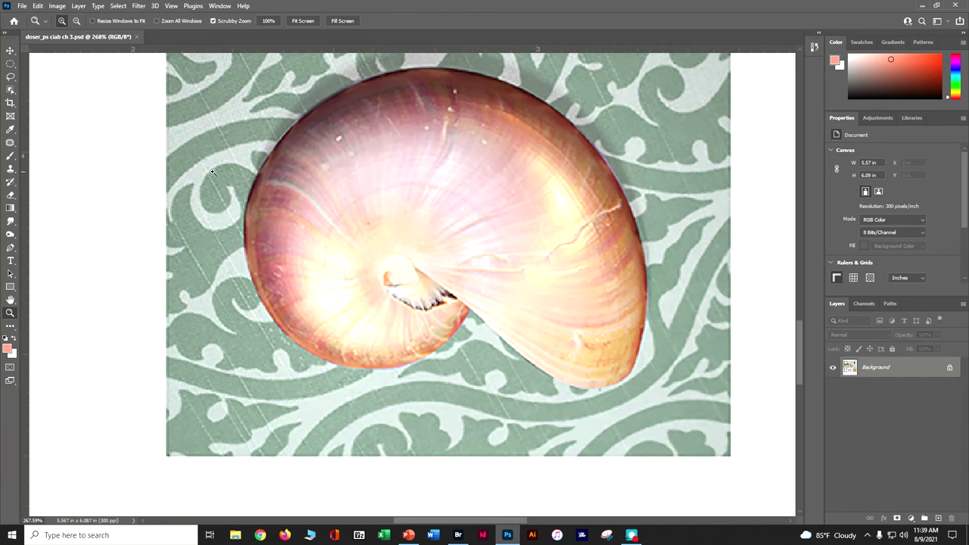
{"action": "left_click", "coordinate": [9, 78]}
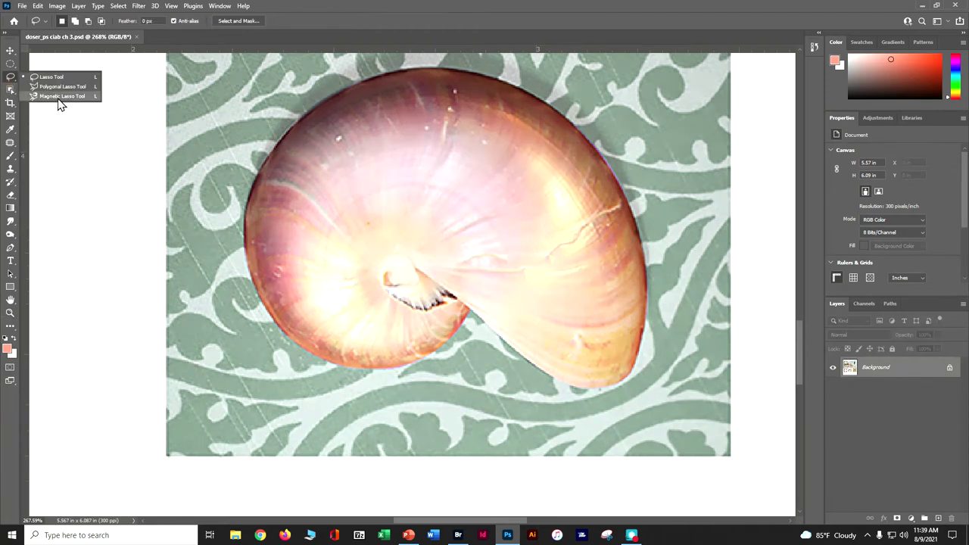
{"action": "left_click", "coordinate": [60, 96]}
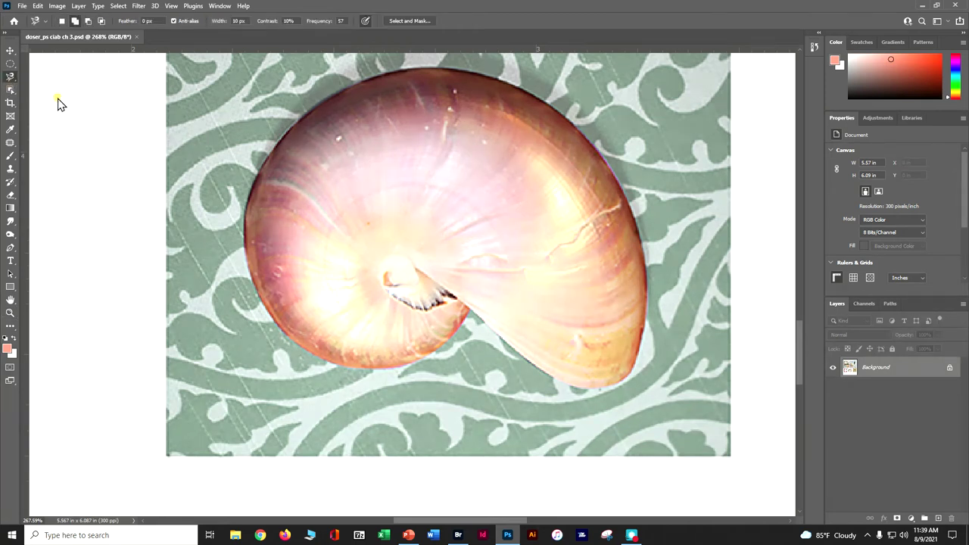
{"action": "left_click", "coordinate": [270, 152]}
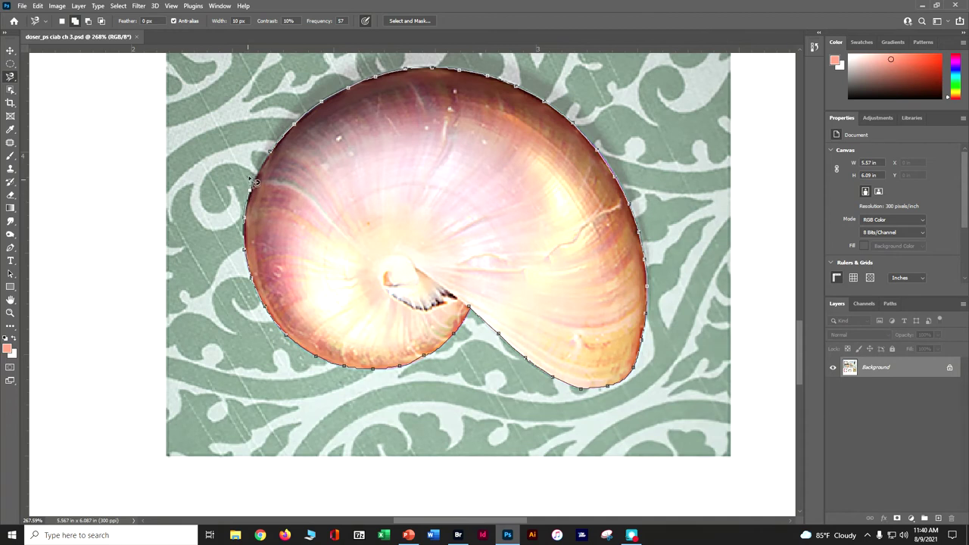
{"action": "left_click", "coordinate": [276, 157]}
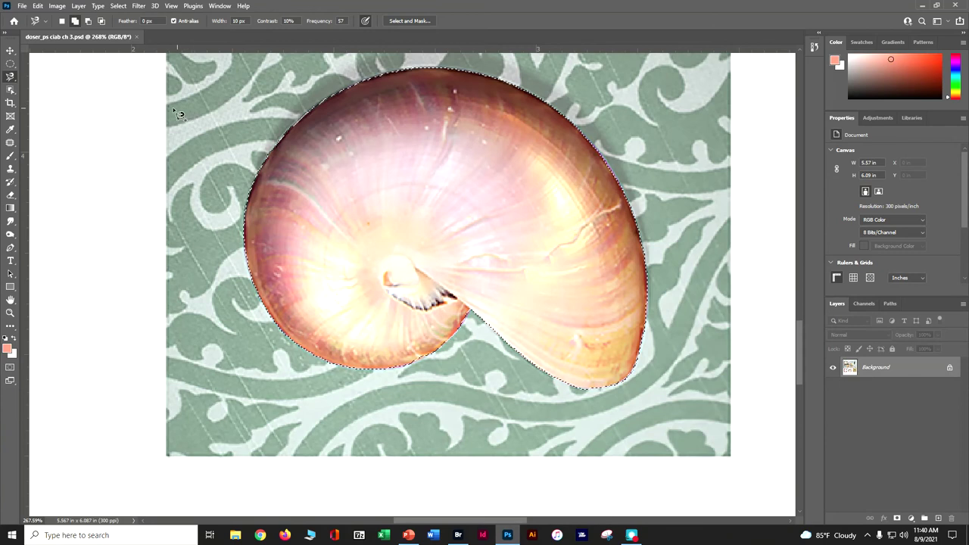
Move the selected nautilus shell onto the area marked E in the window frame and deselect it.
{"action": "double_click", "coordinate": [10, 299]}
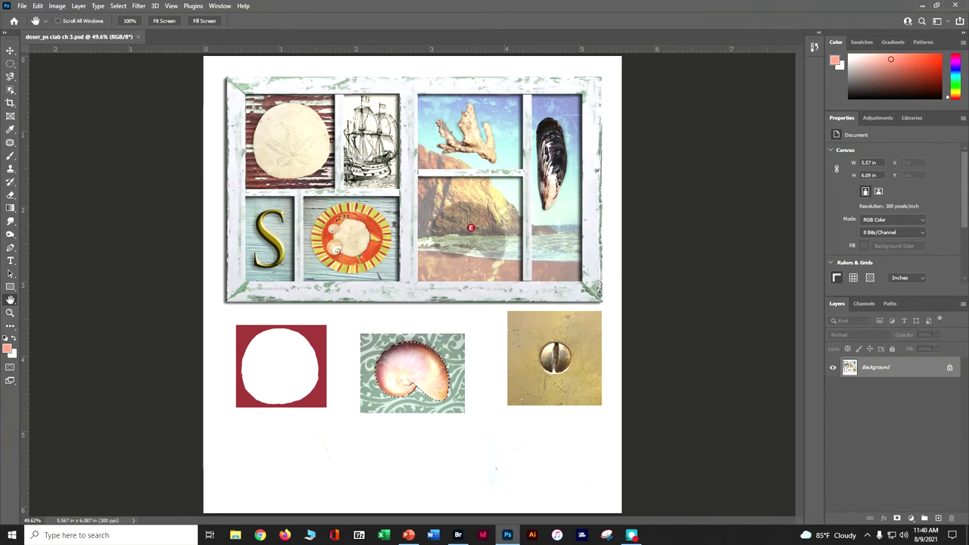
{"action": "left_click", "coordinate": [10, 52]}
{"action": "left_click_drag", "start_coordinate": [428, 379], "coordinate": [482, 241]}
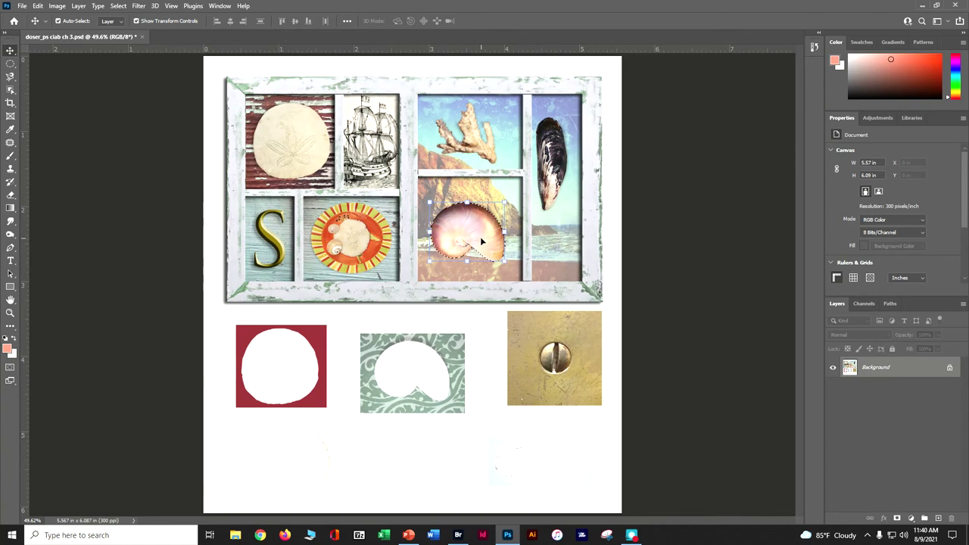
{"action": "key", "text": "ctrl+d"}
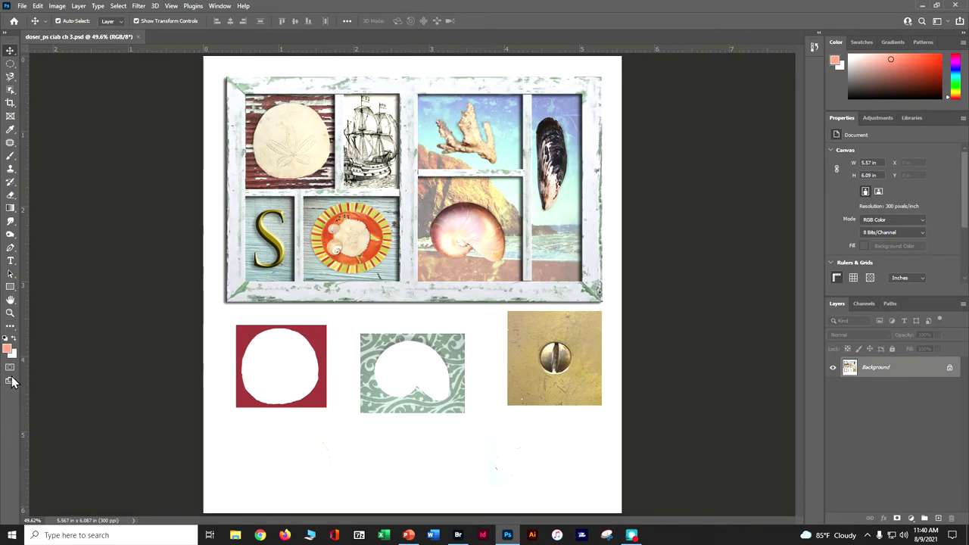
Select the brass screw head with the Elliptical Marquee tool, drawing from its center an ellipse about 0.43 in wide and 0.42 in high.
{"action": "key", "text": "ctrl+plus"}
{"action": "key", "text": "ctrl+plus"}
{"action": "key", "text": "ctrl+plus"}
{"action": "key", "text": "ctrl+plus"}
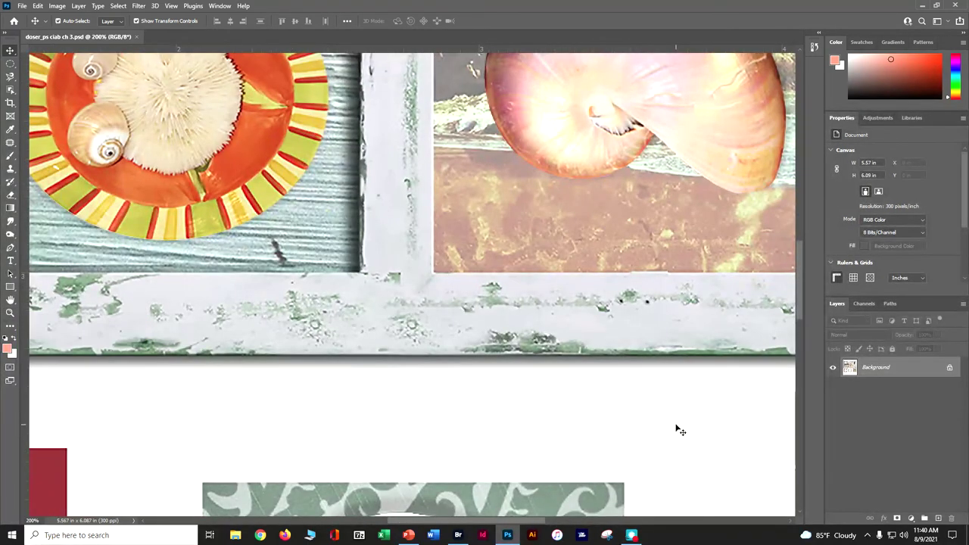
{"action": "left_click_drag", "start_coordinate": [676, 424], "coordinate": [104, 113]}
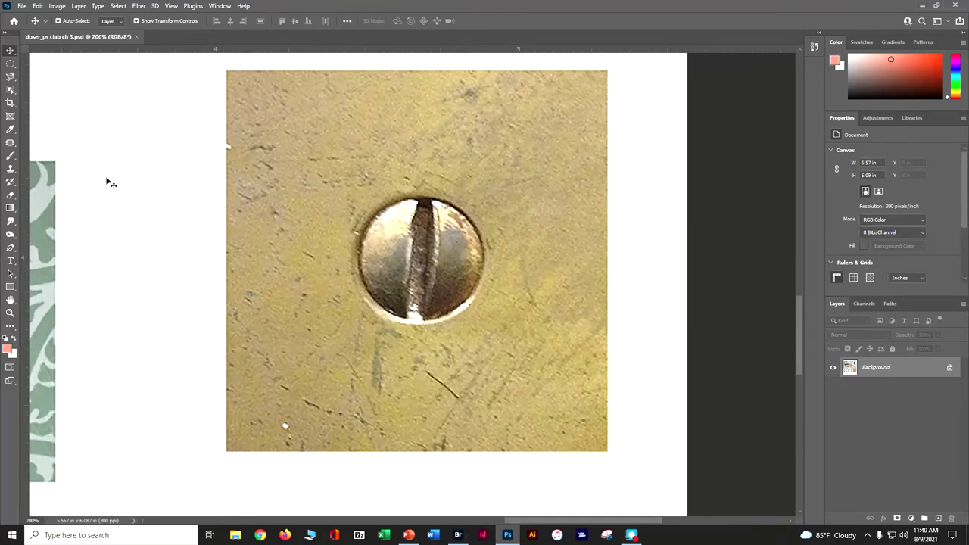
{"action": "left_click", "coordinate": [10, 65]}
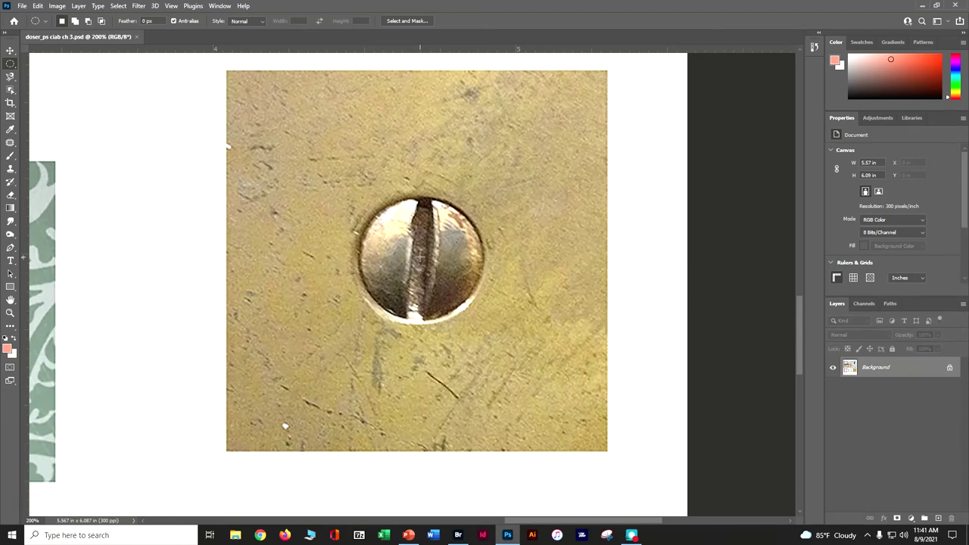
{"action": "left_click_drag", "start_coordinate": [421, 258], "coordinate": [484, 320]}
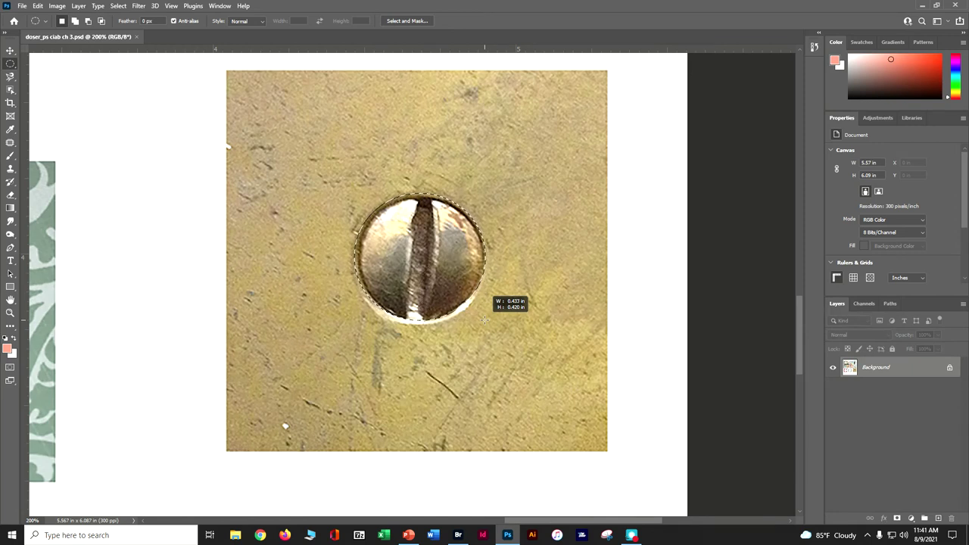
{"action": "key", "text": "space"}
{"action": "left_click_drag", "start_coordinate": [485, 320], "coordinate": [485, 321]}
{"action": "key", "text": "ctrl+d"}
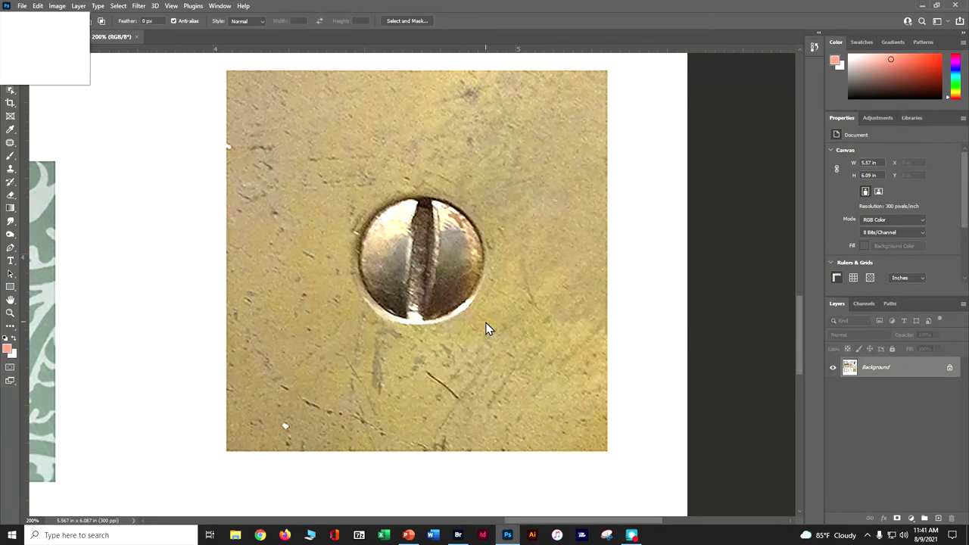
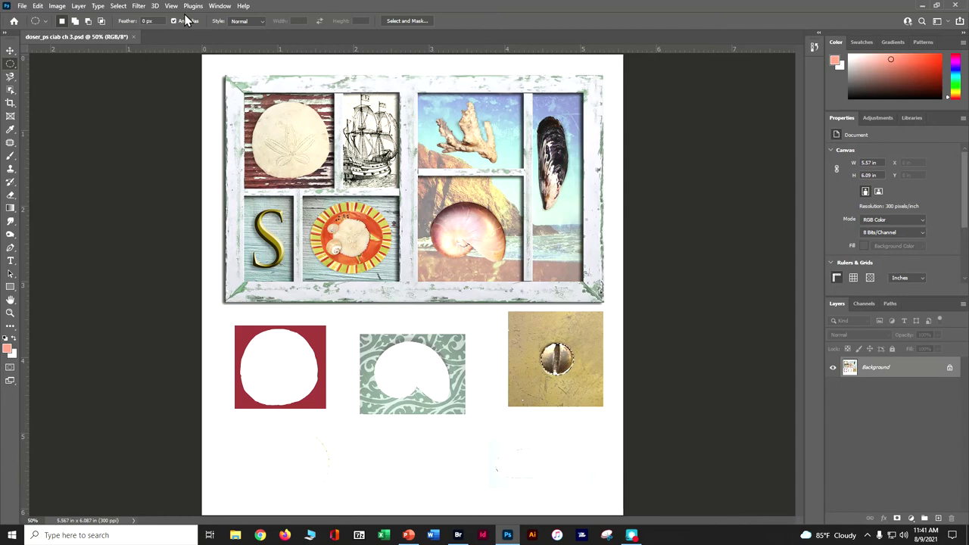
Fit the image on screen and move the selected brass screw head onto the lower-right corner of the window frame.
{"action": "left_click", "coordinate": [171, 6]}
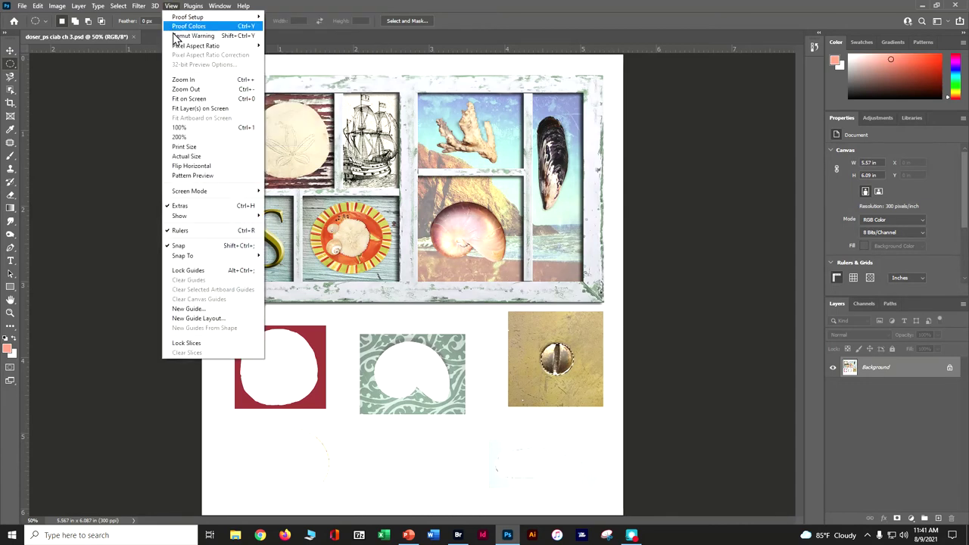
{"action": "left_click", "coordinate": [189, 99]}
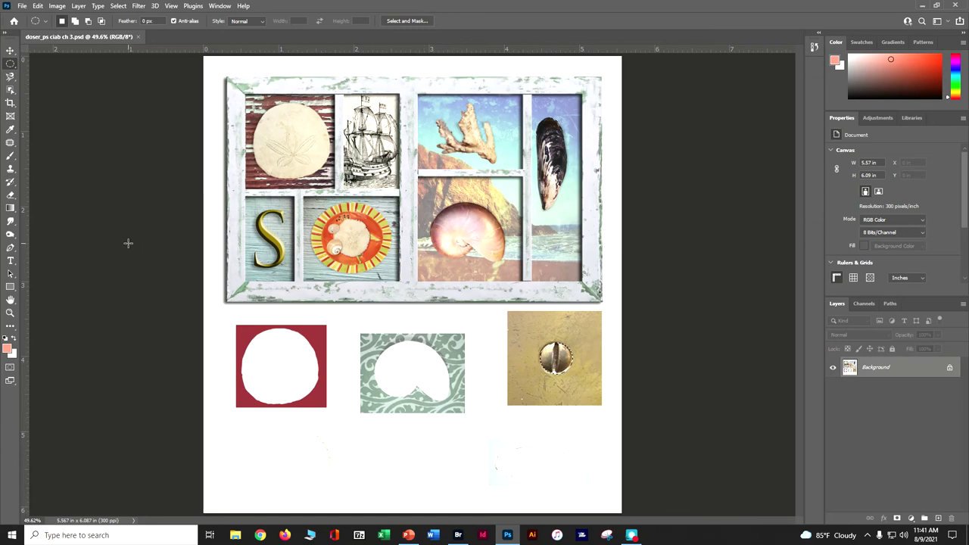
{"action": "left_click", "coordinate": [10, 50]}
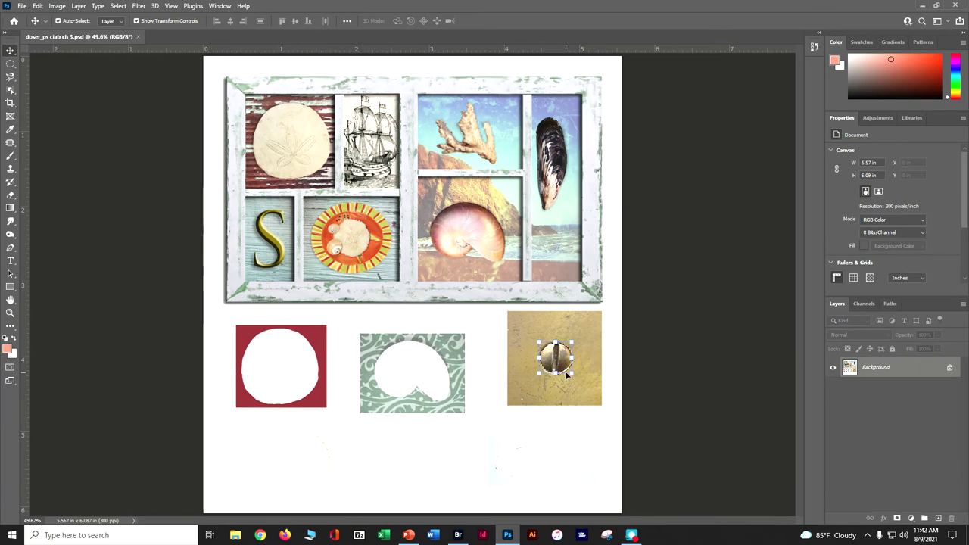
{"action": "left_click_drag", "start_coordinate": [561, 367], "coordinate": [594, 294]}
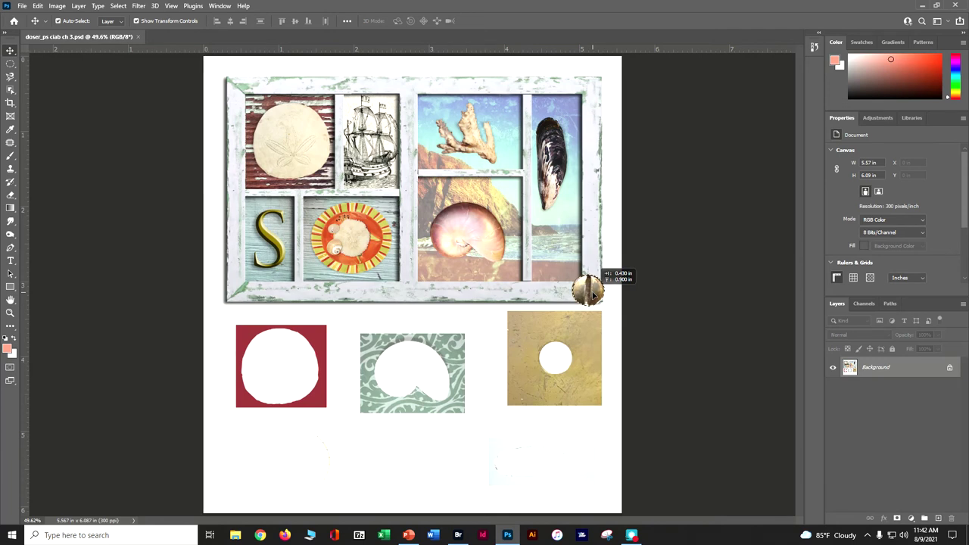
{"action": "left_click_drag", "start_coordinate": [594, 295], "coordinate": [593, 295]}
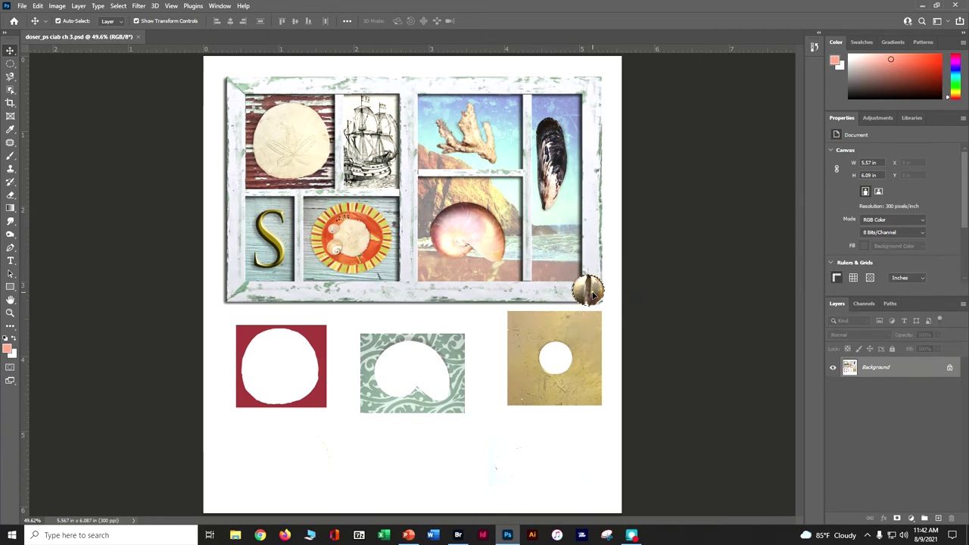
Scale the screw head proportionally down to about 56% of its size.
{"action": "left_click", "coordinate": [36, 6]}
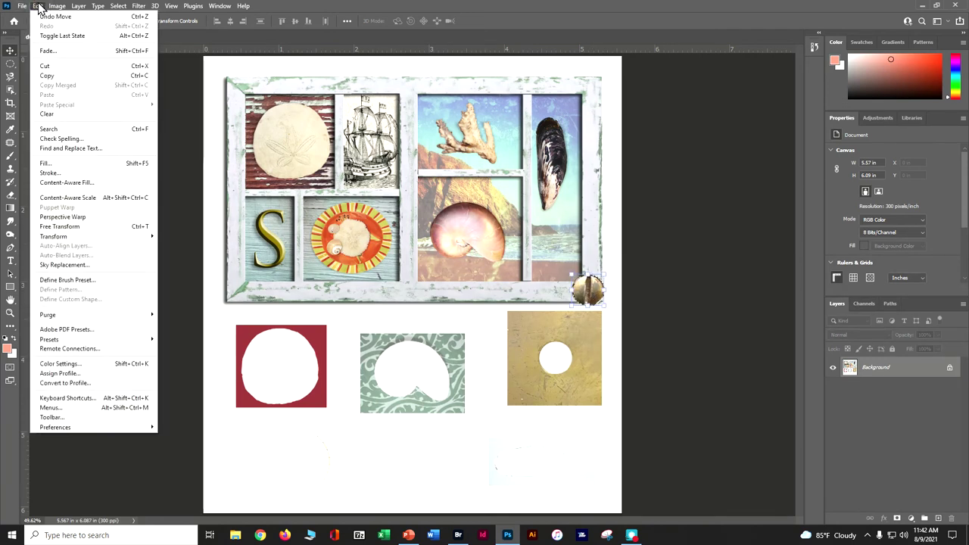
{"action": "mouse_move", "coordinate": [139, 238]}
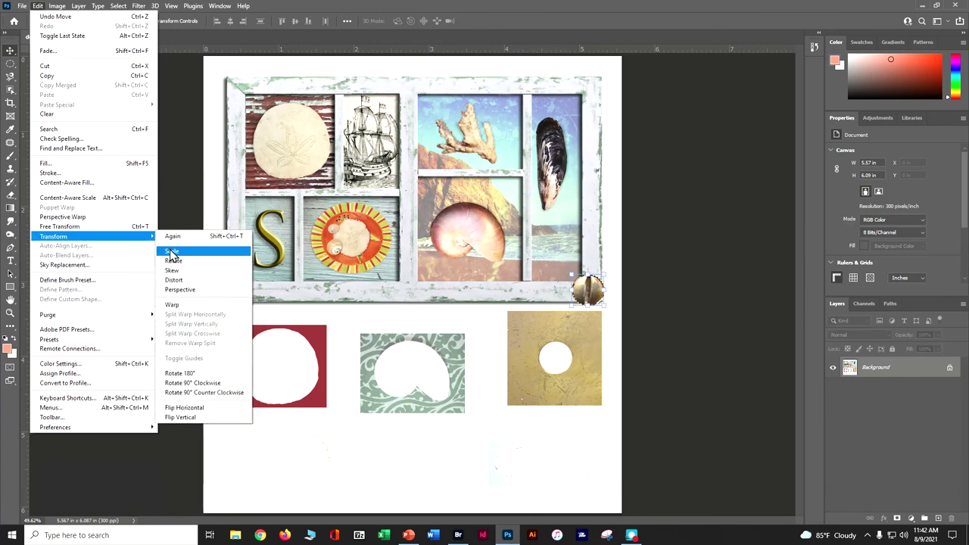
{"action": "left_click", "coordinate": [172, 252]}
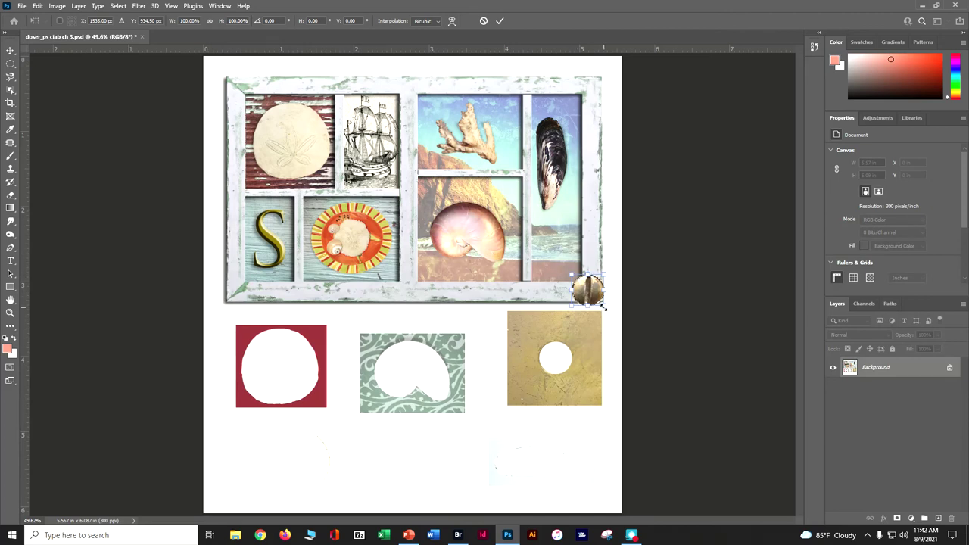
{"action": "left_click_drag", "start_coordinate": [604, 307], "coordinate": [591, 290]}
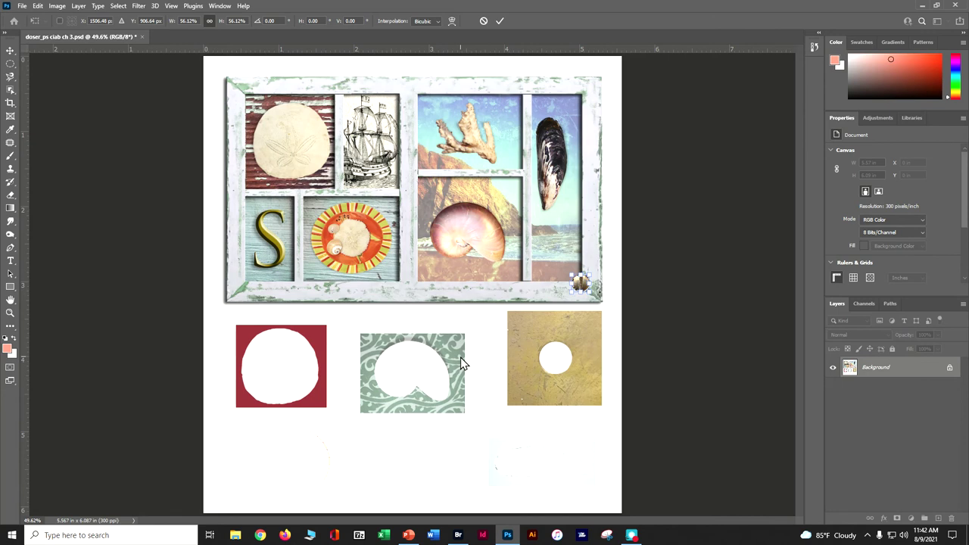
Nudge the scaled screw head about 32 px right and 40 px down onto the frame's corner joint.
{"action": "key", "text": "shift+Right"}
{"action": "key", "text": "shift+Down"}
{"action": "key", "text": "Right"}
{"action": "key", "text": "Right"}
{"action": "key", "text": "Right"}
{"action": "key", "text": "Right"}
{"action": "key", "text": "Right"}
{"action": "key", "text": "Right"}
{"action": "key", "text": "Right"}
{"action": "key", "text": "Right"}
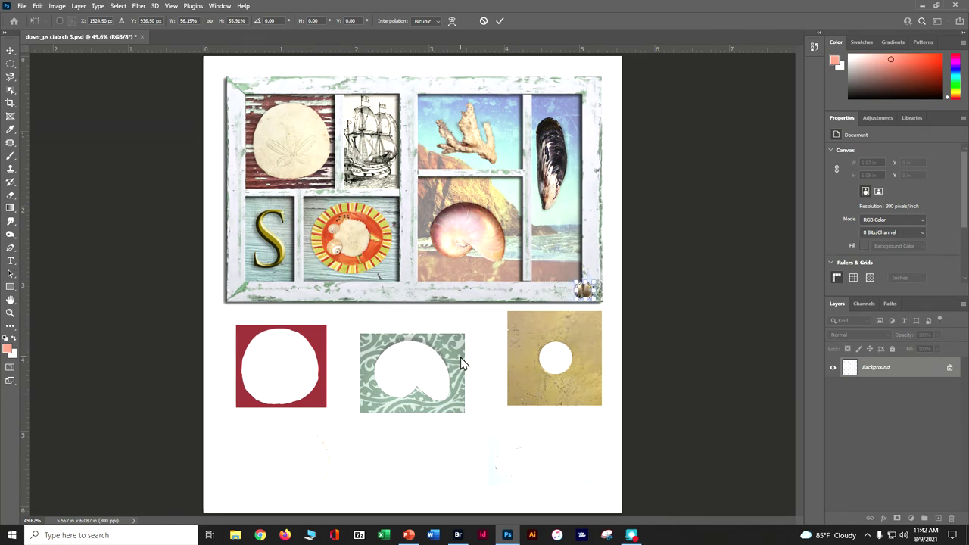
{"action": "key", "text": "Down"}
{"action": "key", "text": "Down"}
{"action": "key", "text": "Down"}
{"action": "key", "text": "Down"}
{"action": "key", "text": "Right"}
{"action": "key", "text": "Right"}
{"action": "key", "text": "Right"}
{"action": "key", "text": "Right"}
{"action": "key", "text": "Right"}
{"action": "key", "text": "Right"}
{"action": "key", "text": "Down"}
{"action": "key", "text": "Down"}
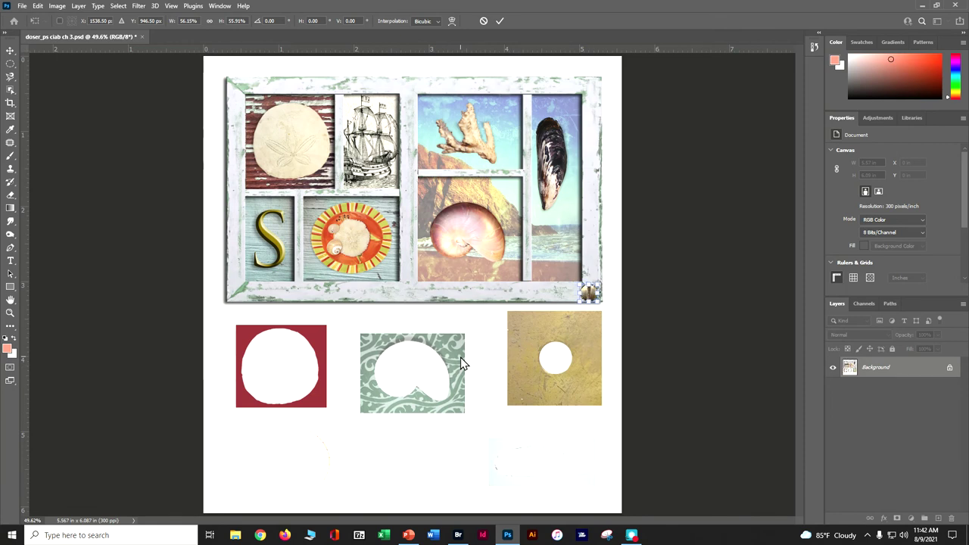
Reduce the screw head further to about 41%, nudge it into place on the frame corner and apply the transformation.
{"action": "key", "text": "ctrl+plus"}
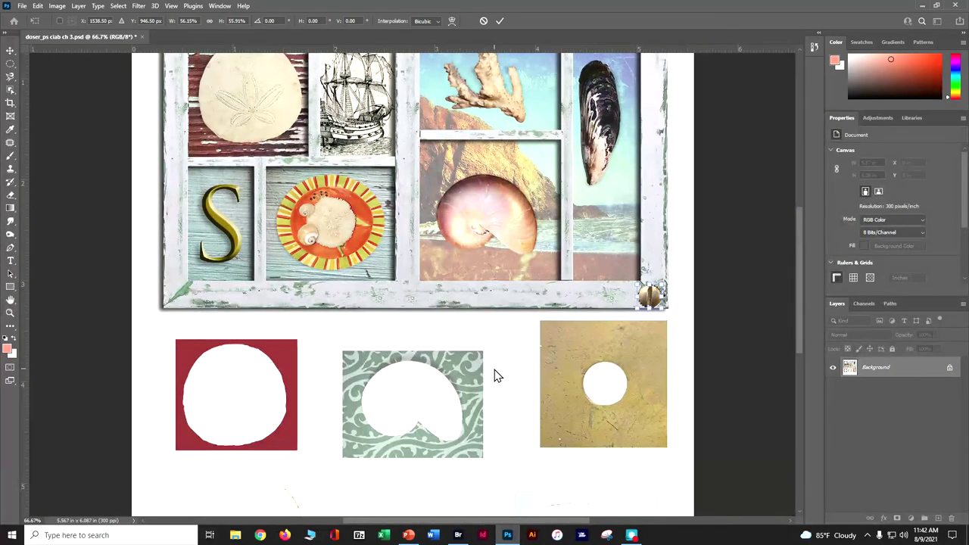
{"action": "key", "text": "ctrl+plus"}
{"action": "left_click_drag", "start_coordinate": [496, 373], "coordinate": [292, 273]}
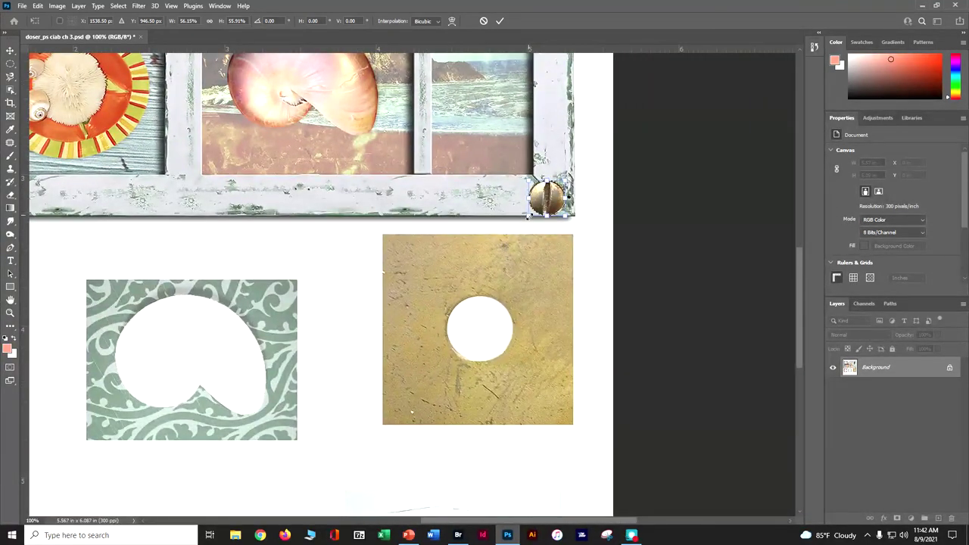
{"action": "left_click_drag", "start_coordinate": [524, 215], "coordinate": [536, 203]}
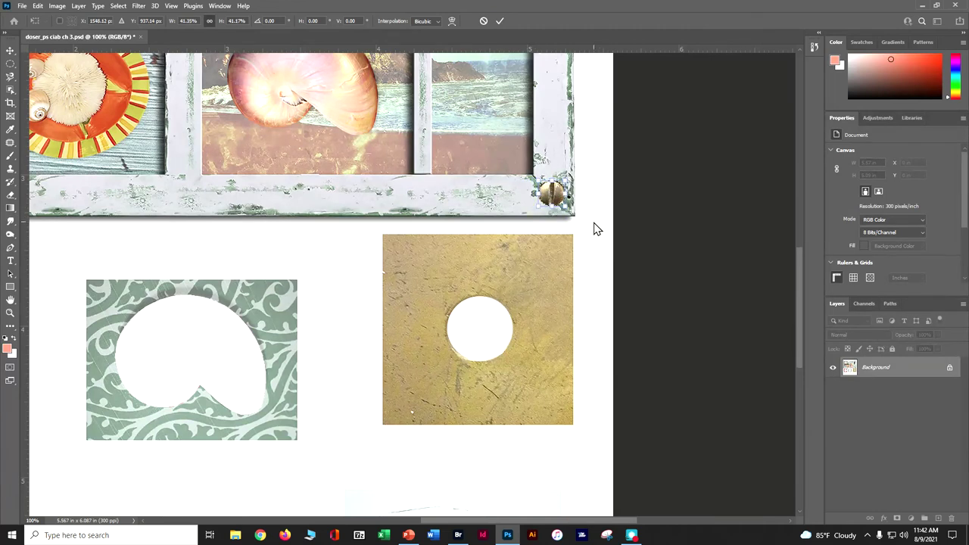
{"action": "key", "text": "Up"}
{"action": "key", "text": "Up"}
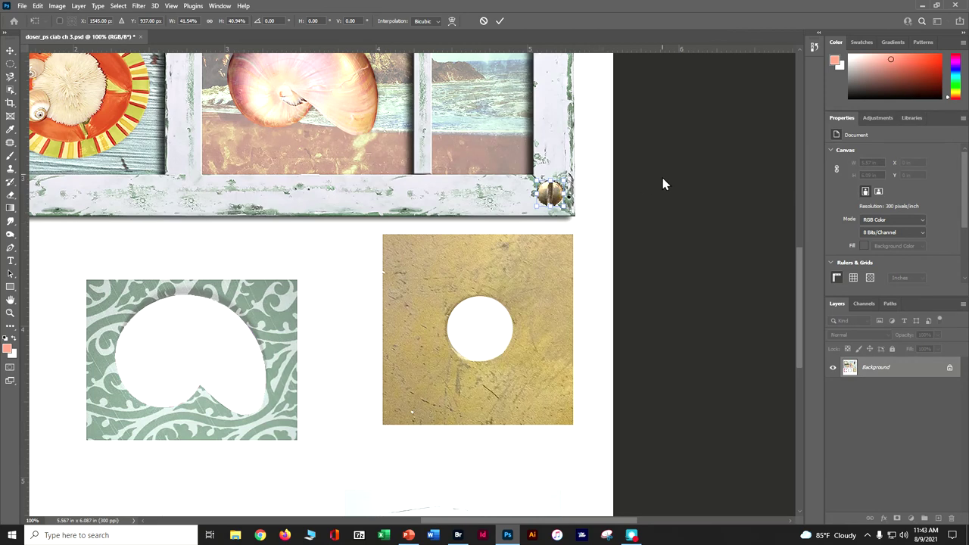
{"action": "key", "text": "ctrl+minus"}
{"action": "key", "text": "ctrl+minus"}
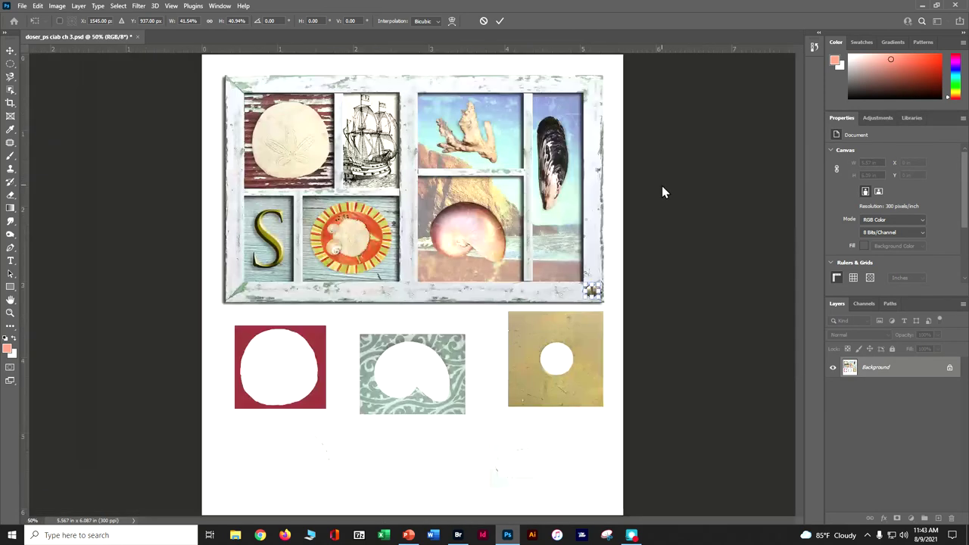
{"action": "key", "text": "ctrl+minus"}
{"action": "key", "text": "ctrl+plus"}
{"action": "left_click", "coordinate": [500, 23]}
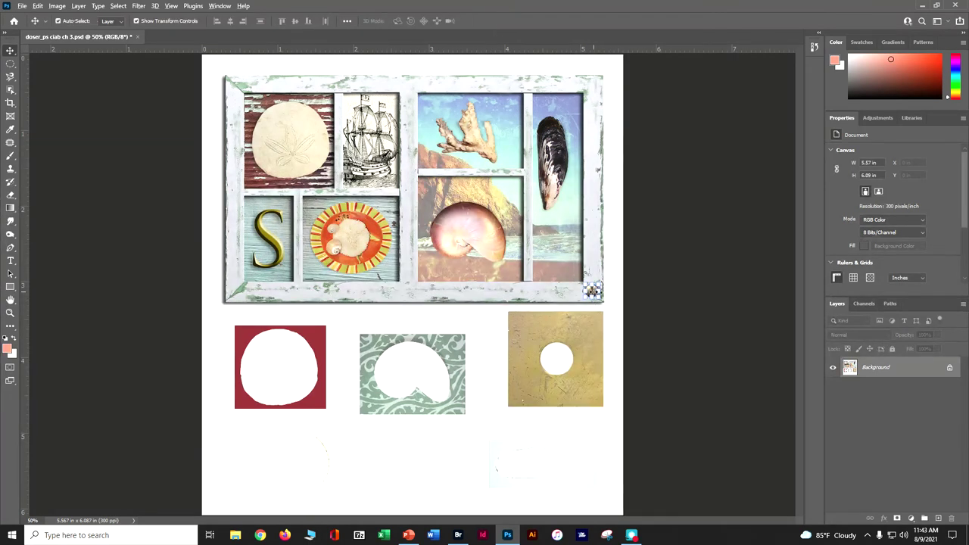
Place a copy of the selected screw head on the upper-right corner of the window frame.
{"action": "key", "text": "ctrl"}
{"action": "scroll", "coordinate": [473, 293], "scroll_direction": "up", "scroll_amount": 3}
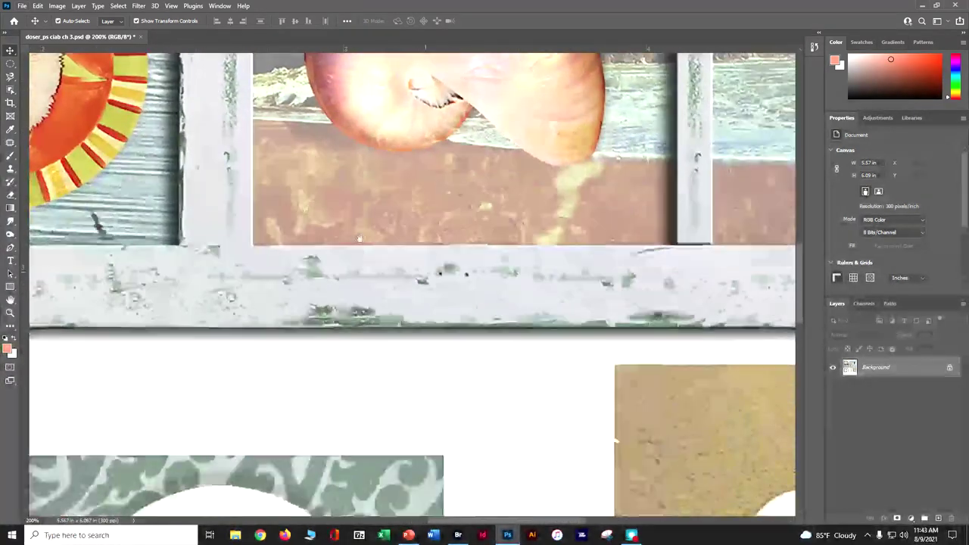
{"action": "scroll", "coordinate": [360, 239], "scroll_direction": "down", "scroll_amount": 2}
{"action": "scroll", "coordinate": [360, 239], "scroll_direction": "right", "scroll_amount": 5}
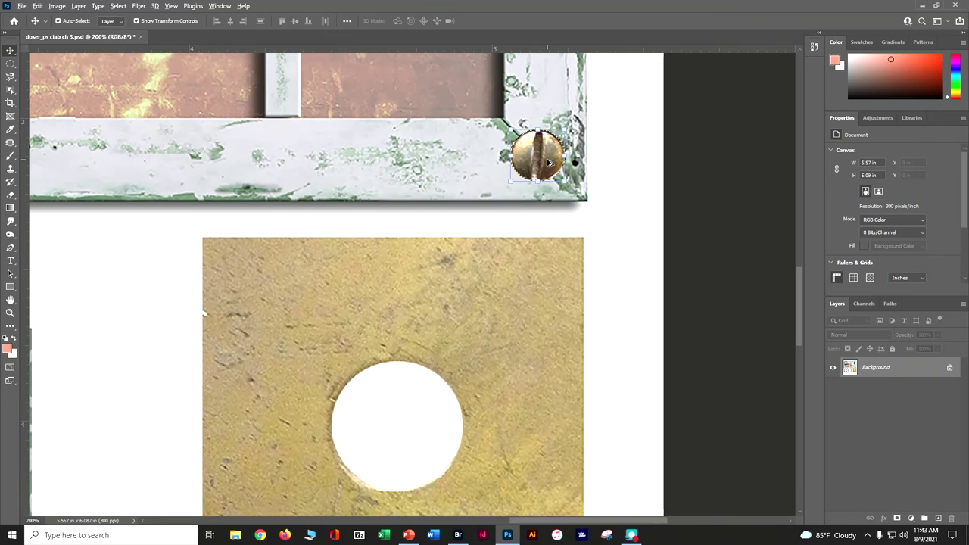
{"action": "left_click_drag", "start_coordinate": [549, 161], "coordinate": [555, 321]}
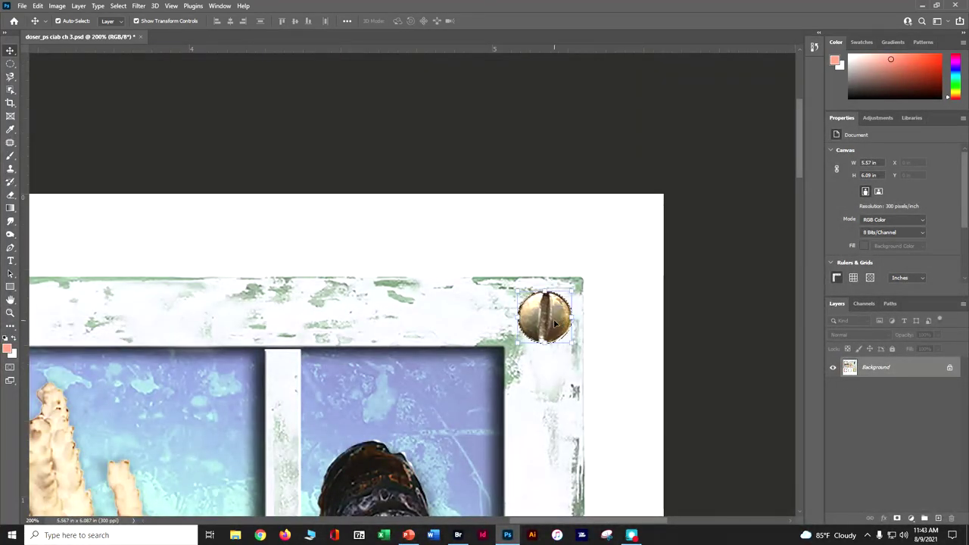
Place copies of the screw head on the frame's upper-left and lower-left corners and save the file.
{"action": "key", "text": "ctrl+minus"}
{"action": "key", "text": "ctrl+minus"}
{"action": "key", "text": "ctrl+minus"}
{"action": "key", "text": "ctrl+minus"}
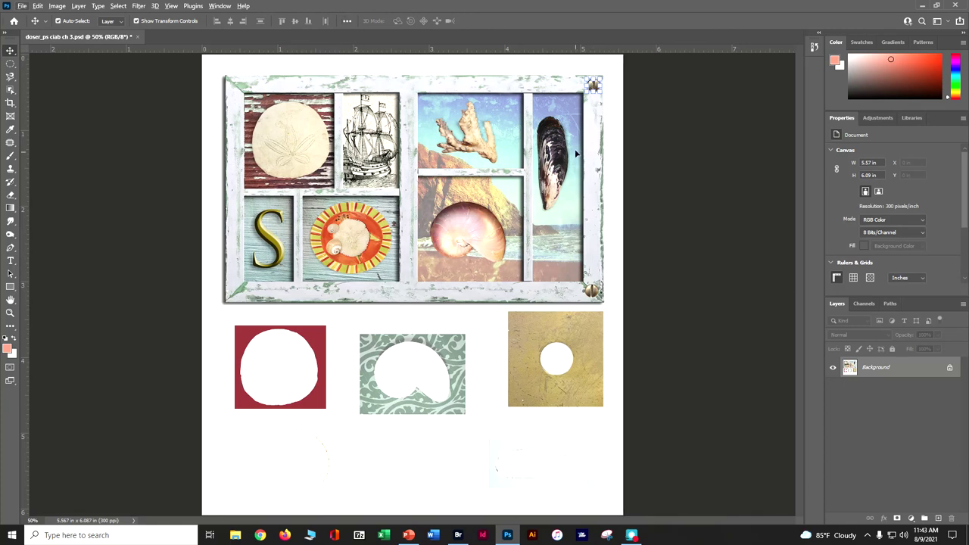
{"action": "left_click_drag", "start_coordinate": [594, 86], "coordinate": [234, 289]}
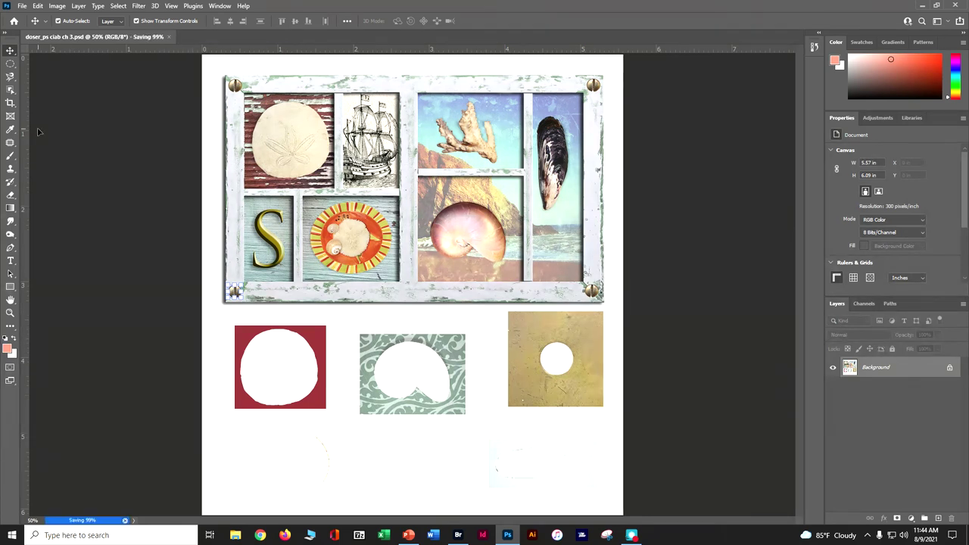
Start a crop of the whole canvas with the Ratio option and clear its width and height ratio values.
{"action": "left_click", "coordinate": [10, 104]}
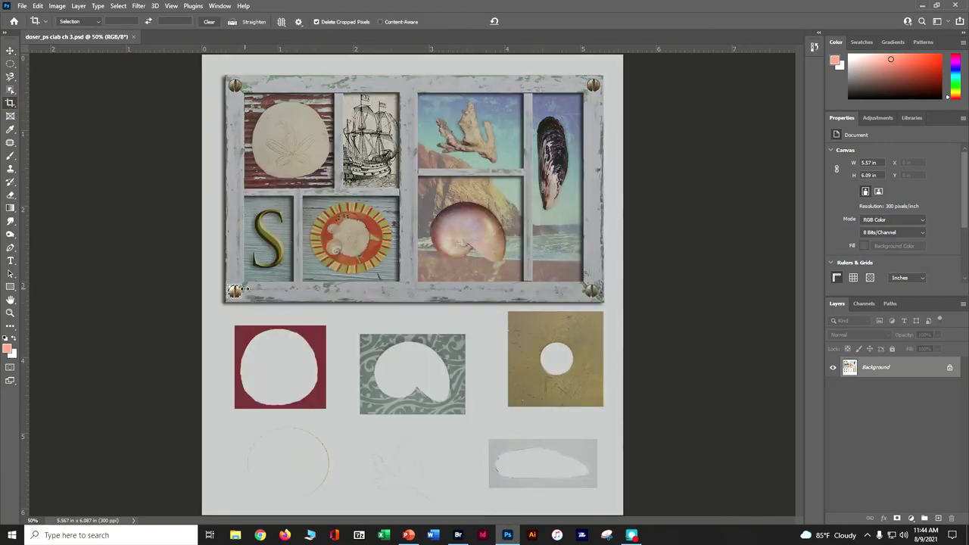
{"action": "left_click", "coordinate": [247, 291]}
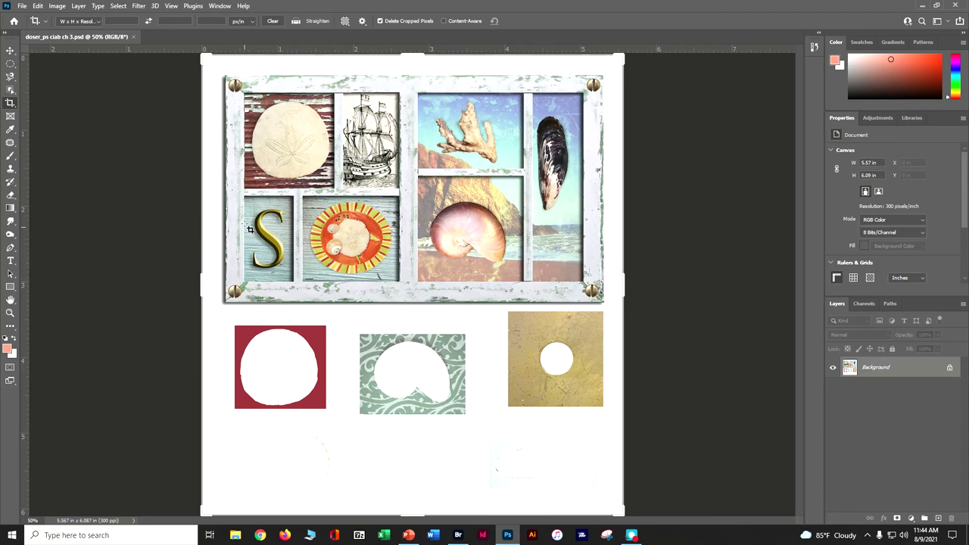
{"action": "left_click", "coordinate": [98, 21]}
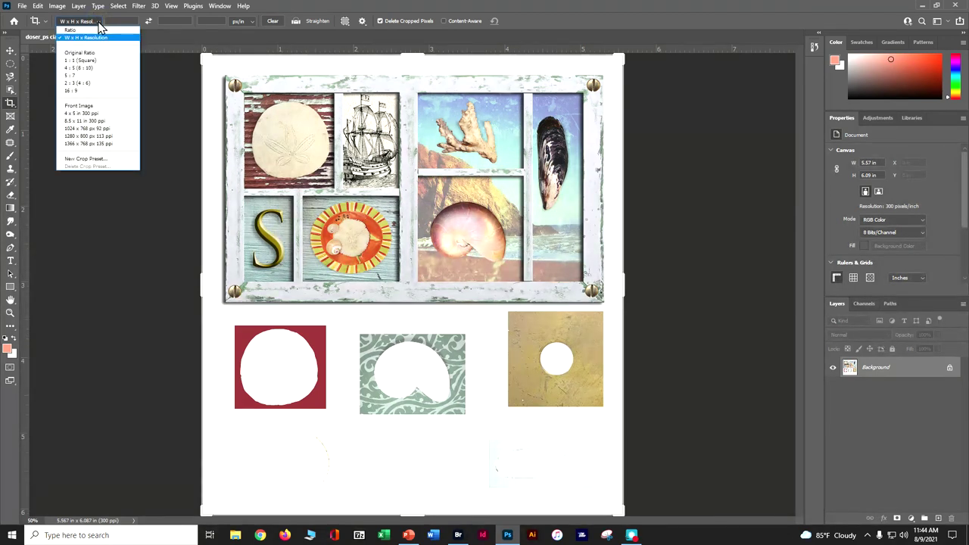
{"action": "left_click", "coordinate": [96, 33]}
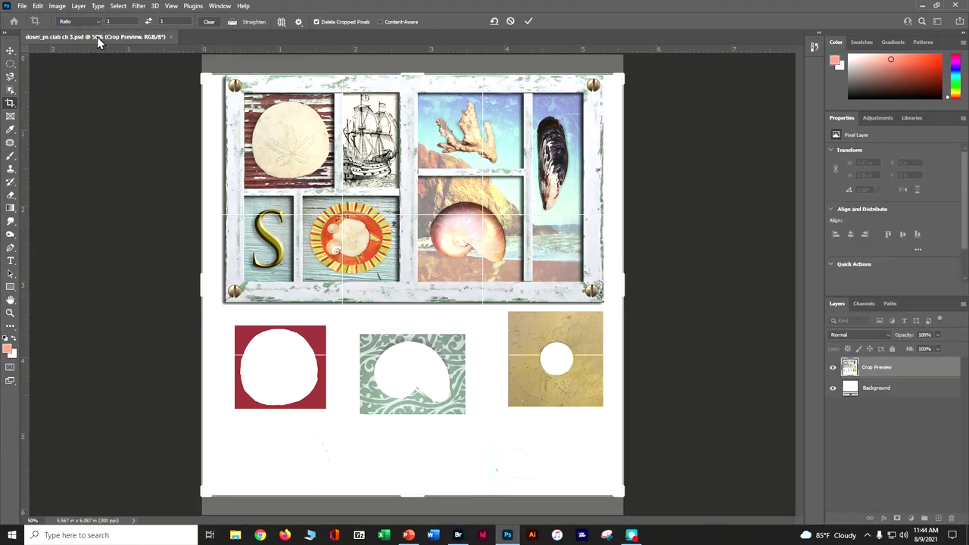
{"action": "left_click", "coordinate": [209, 23]}
Crop the image around the window frame with a narrow white margin, about 5.3 by 3.23 in, and save the file.
{"action": "left_click_drag", "start_coordinate": [415, 497], "coordinate": [423, 402]}
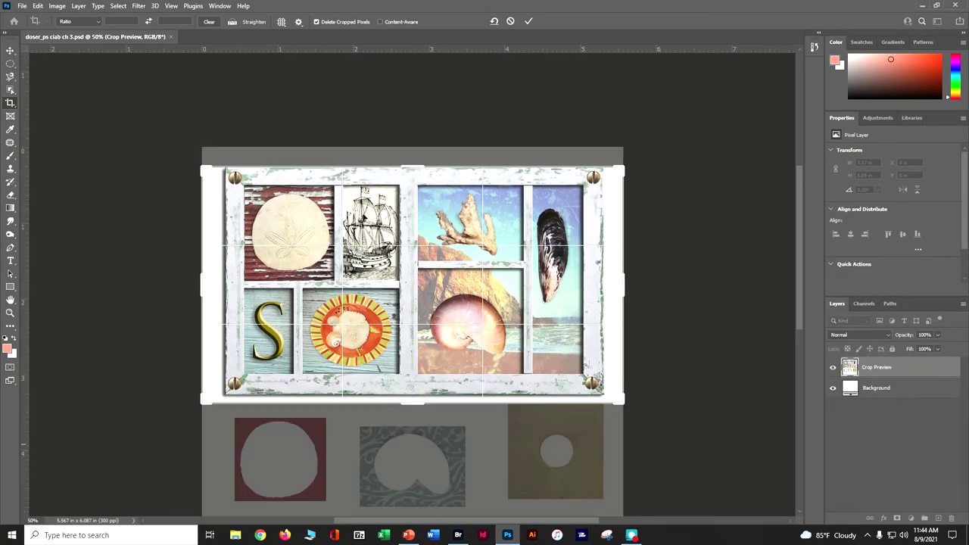
{"action": "left_click_drag", "start_coordinate": [413, 167], "coordinate": [413, 162]}
{"action": "left_click_drag", "start_coordinate": [202, 288], "coordinate": [208, 289]}
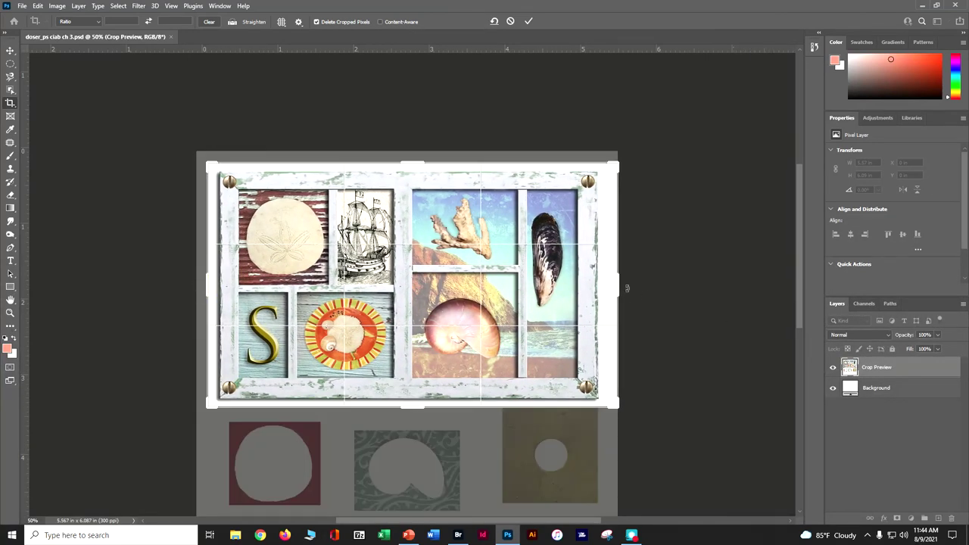
{"action": "left_click_drag", "start_coordinate": [623, 287], "coordinate": [617, 287]}
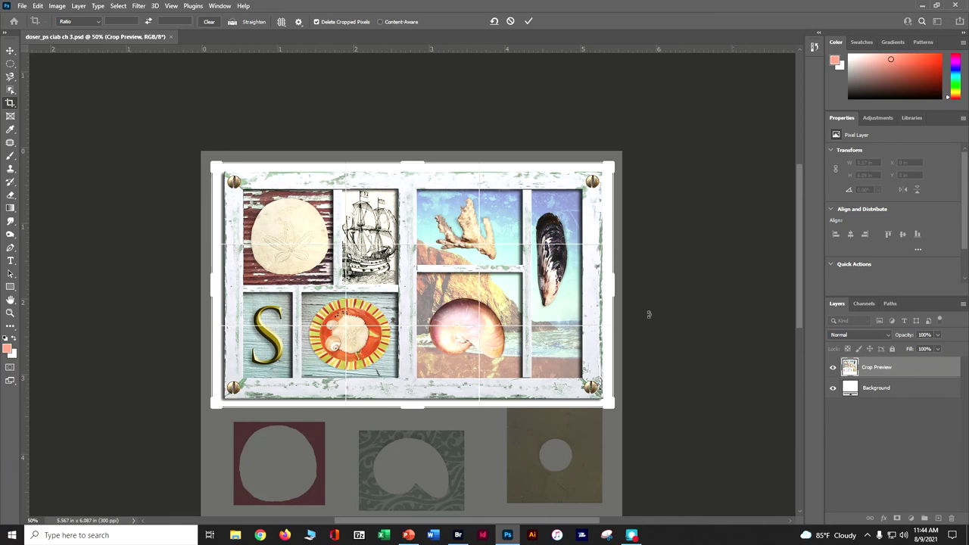
{"action": "left_click", "coordinate": [529, 23]}
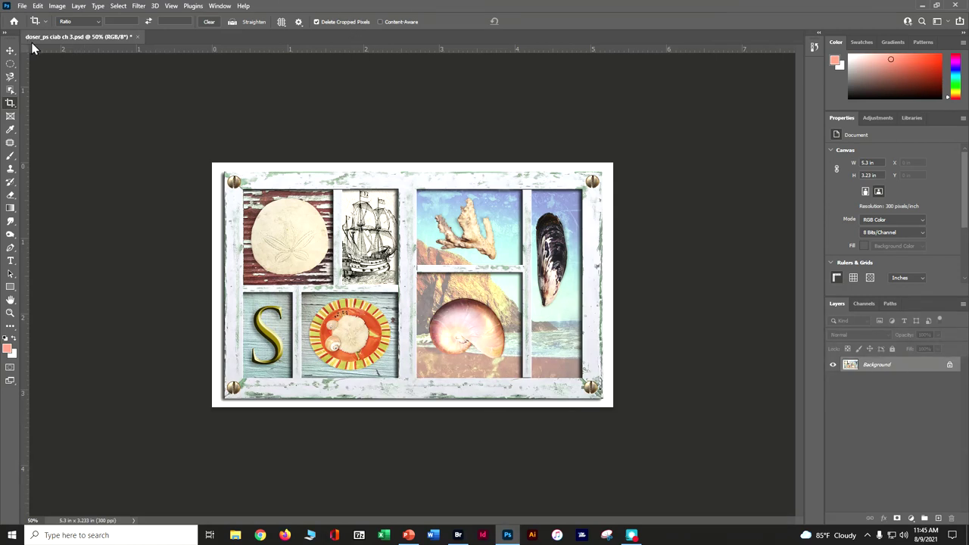
{"action": "key", "text": "ctrl+s"}
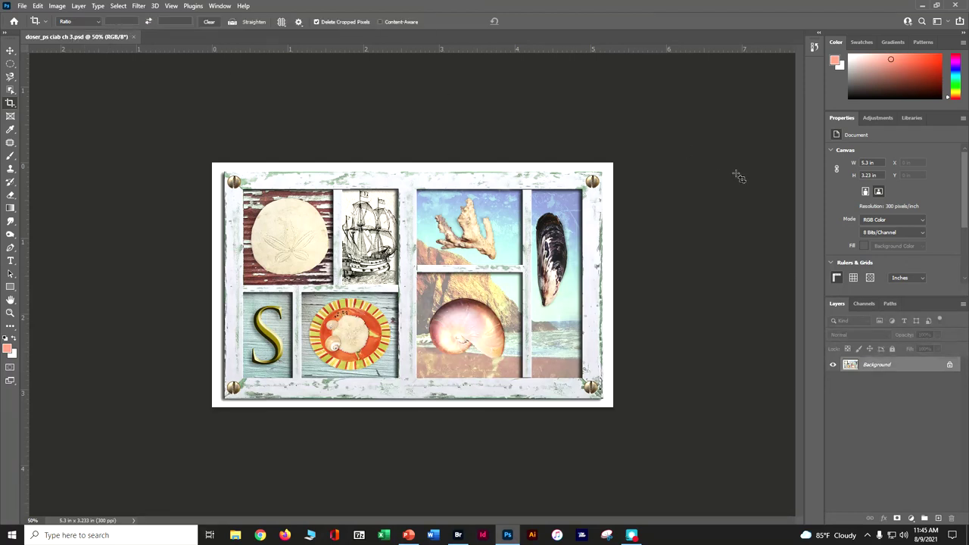